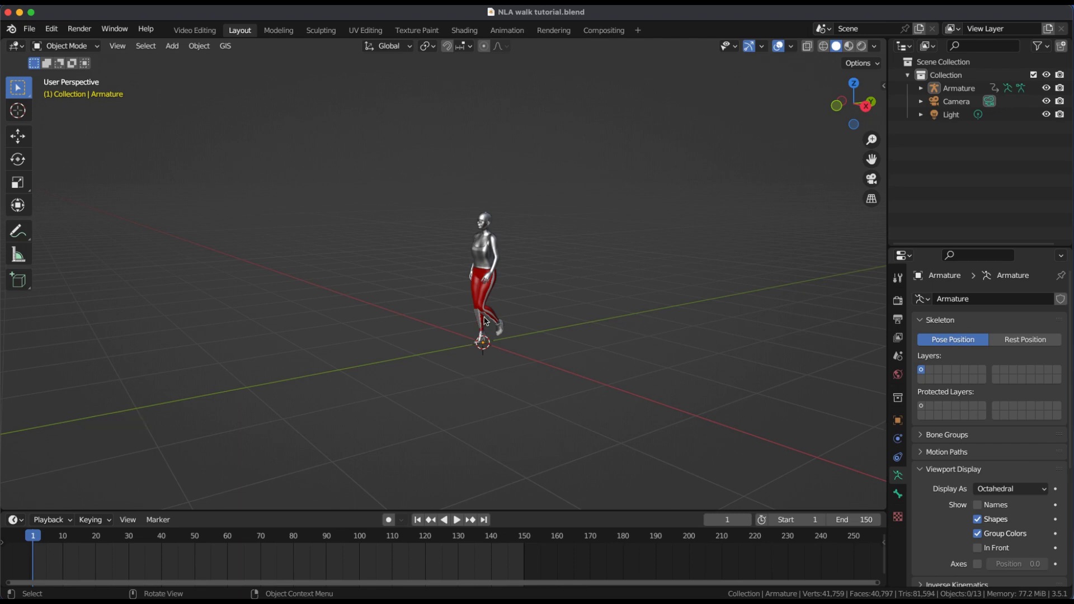
Make the armature display in front of the mesh and apply its rotation
{"action": "left_click", "coordinate": [483, 323]}
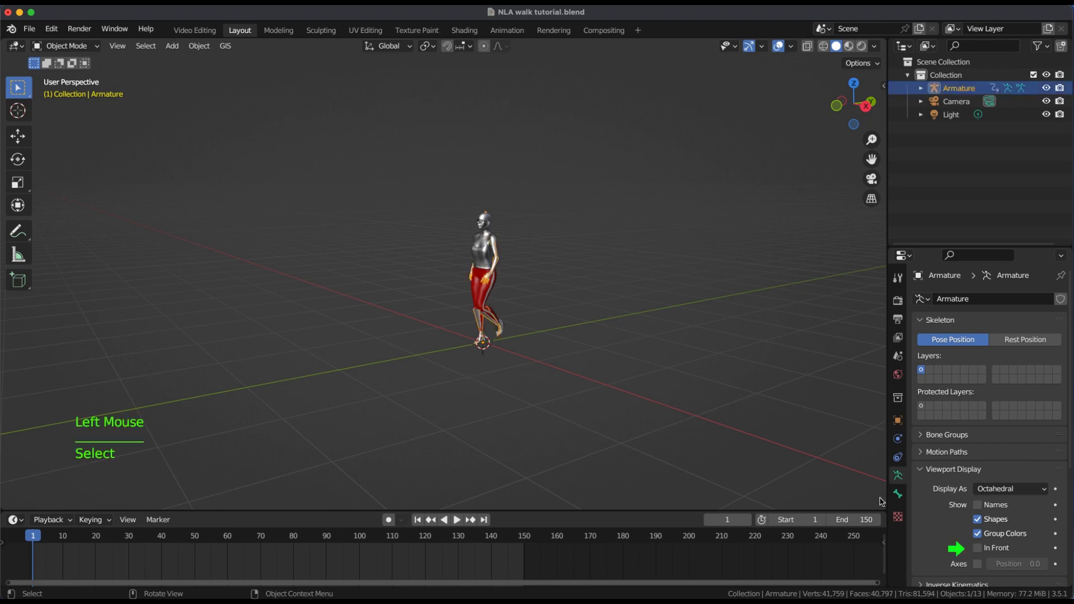
{"action": "left_click", "coordinate": [978, 548]}
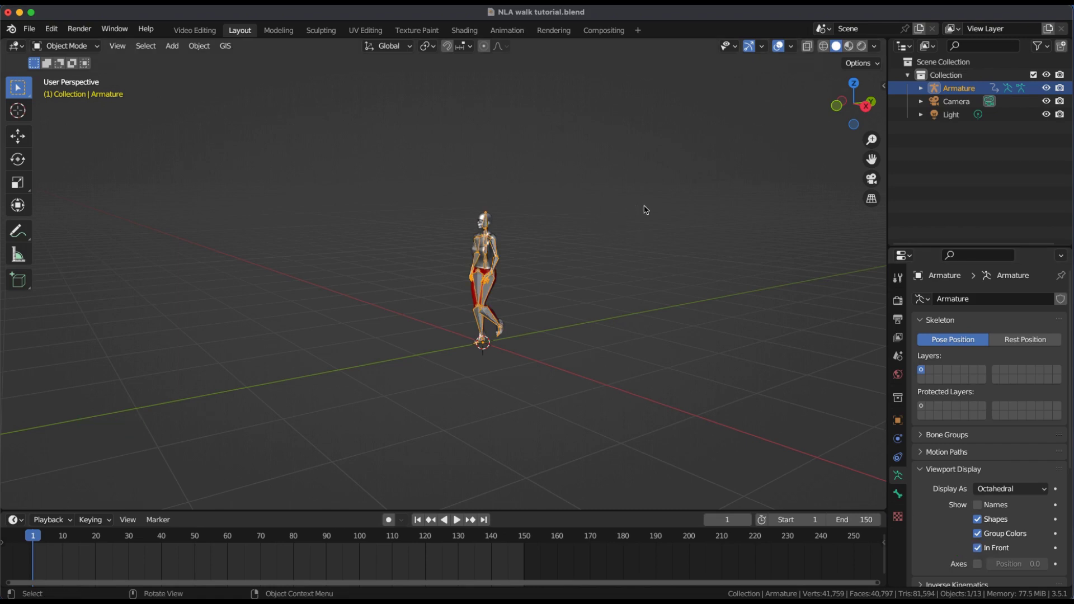
{"action": "key", "text": "n"}
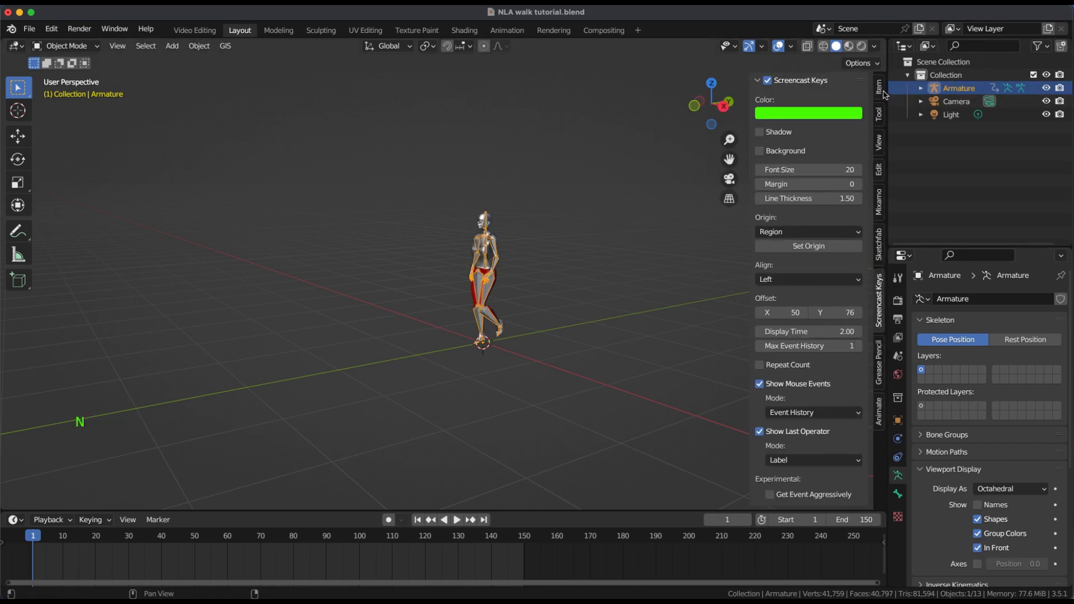
{"action": "left_click", "coordinate": [877, 98]}
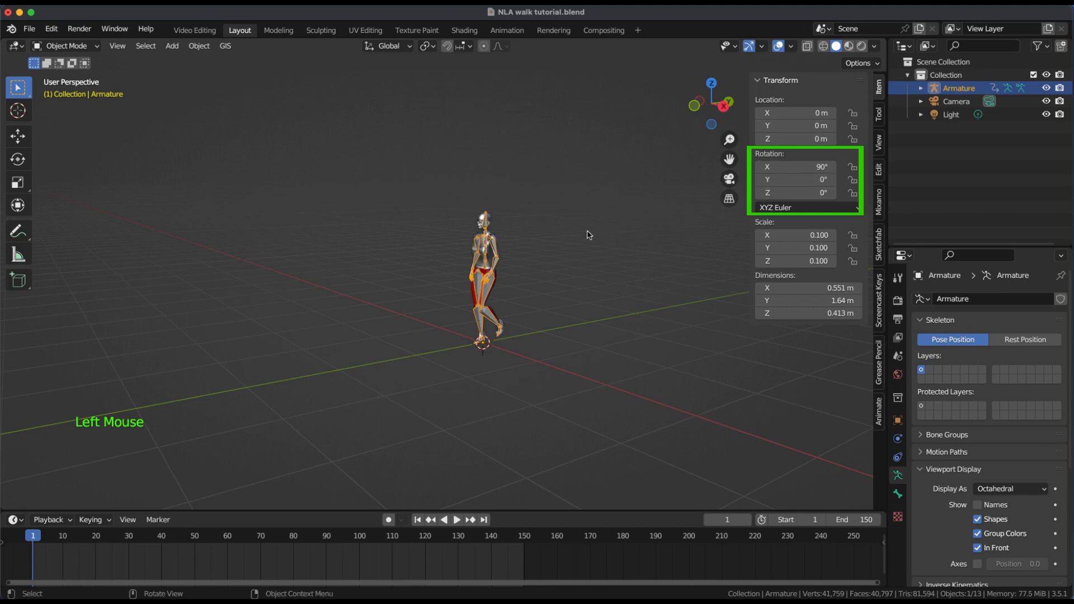
{"action": "key", "text": "ctrl+a"}
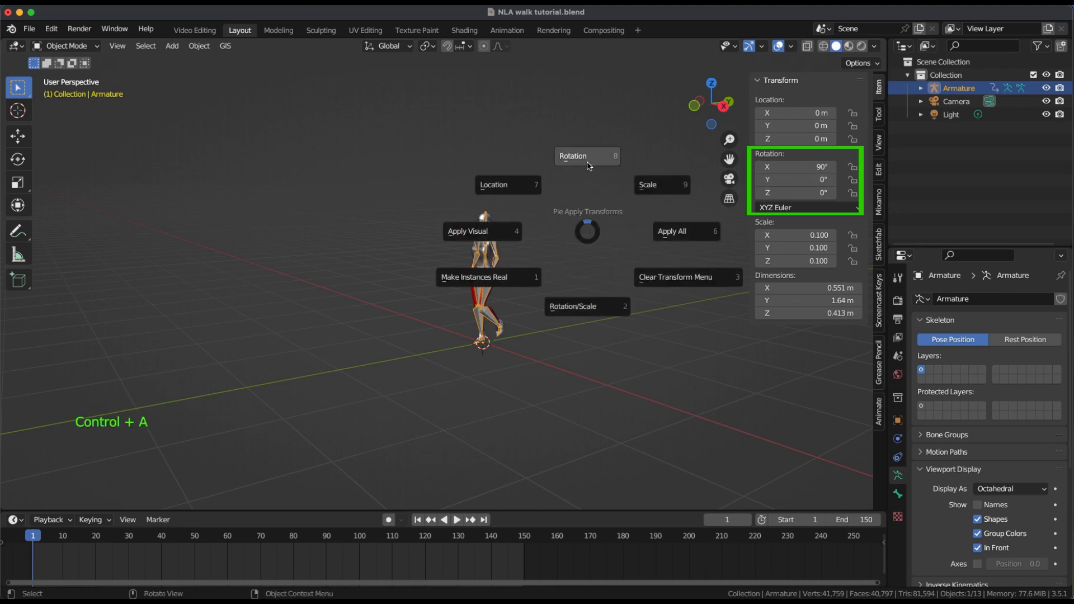
{"action": "left_click", "coordinate": [589, 163]}
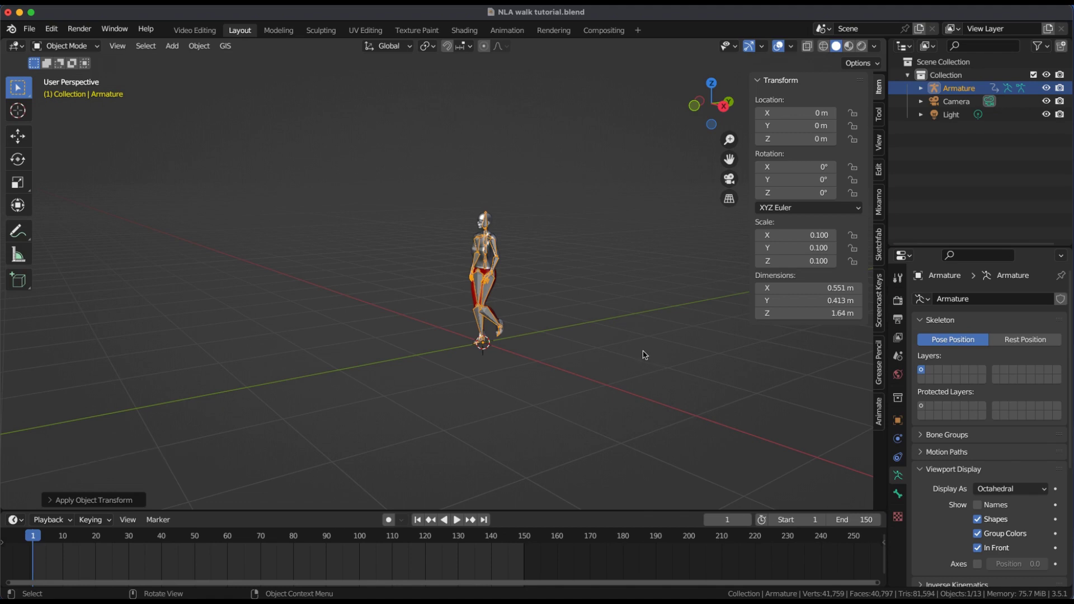
Split the 3D view, set to right orthographic, horizontally and turn the lower area into a Nonlinear Animation editor
{"action": "key", "text": "KP_3"}
{"action": "middle_click_drag", "start_coordinate": [607, 292], "coordinate": [675, 301], "text": "shift"}
{"action": "scroll", "coordinate": [697, 372], "scroll_direction": "up", "scroll_amount": 3}
{"action": "scroll", "coordinate": [682, 368], "scroll_direction": "up", "scroll_amount": 2}
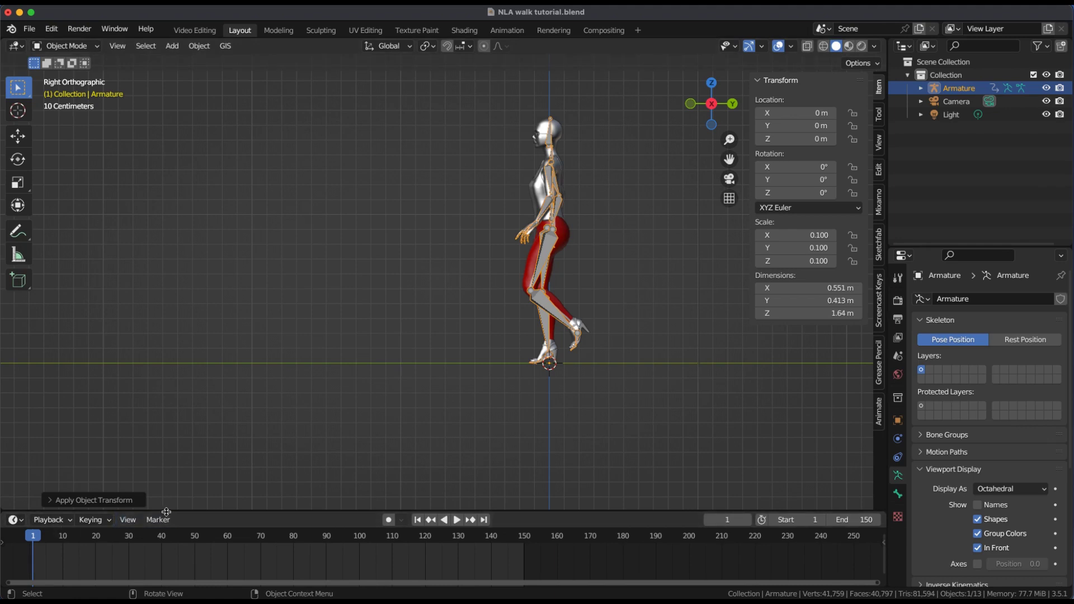
{"action": "right_click", "coordinate": [166, 512]}
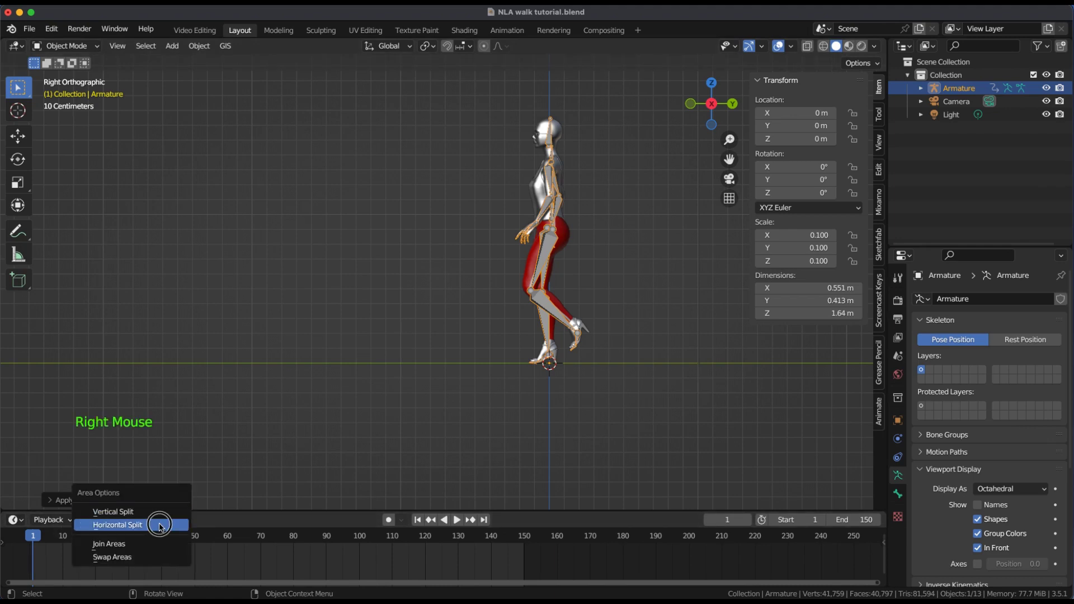
{"action": "left_click", "coordinate": [158, 525]}
{"action": "left_click", "coordinate": [249, 325]}
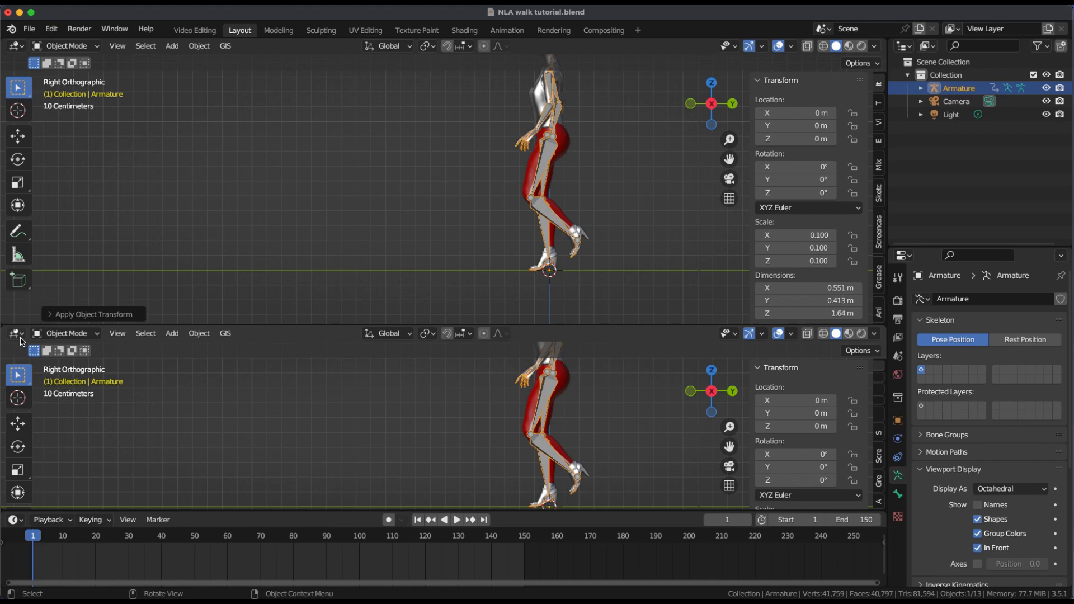
{"action": "left_click", "coordinate": [20, 336]}
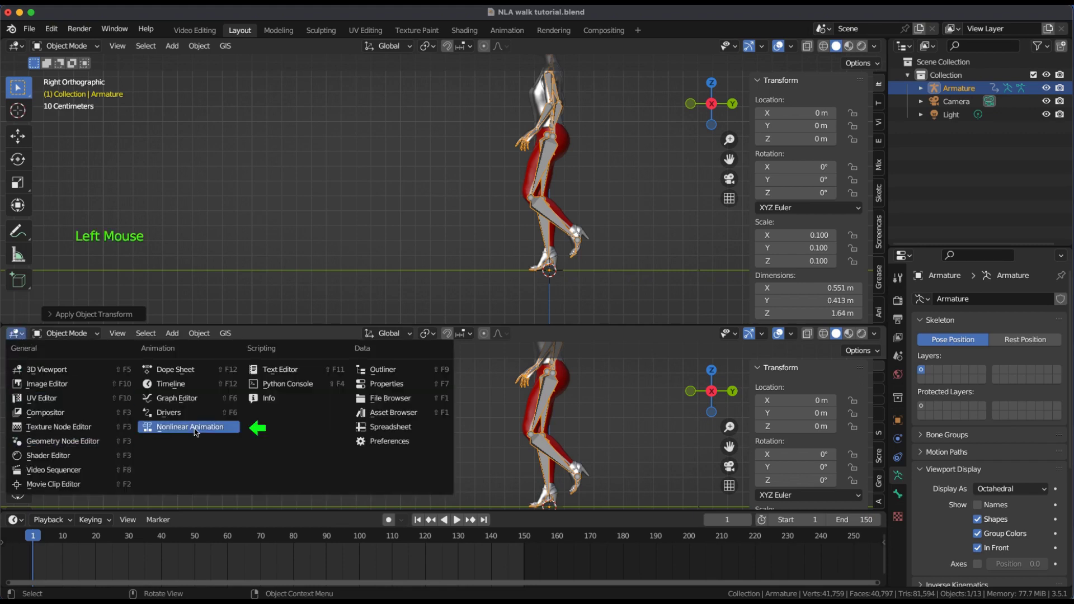
{"action": "left_click", "coordinate": [190, 428]}
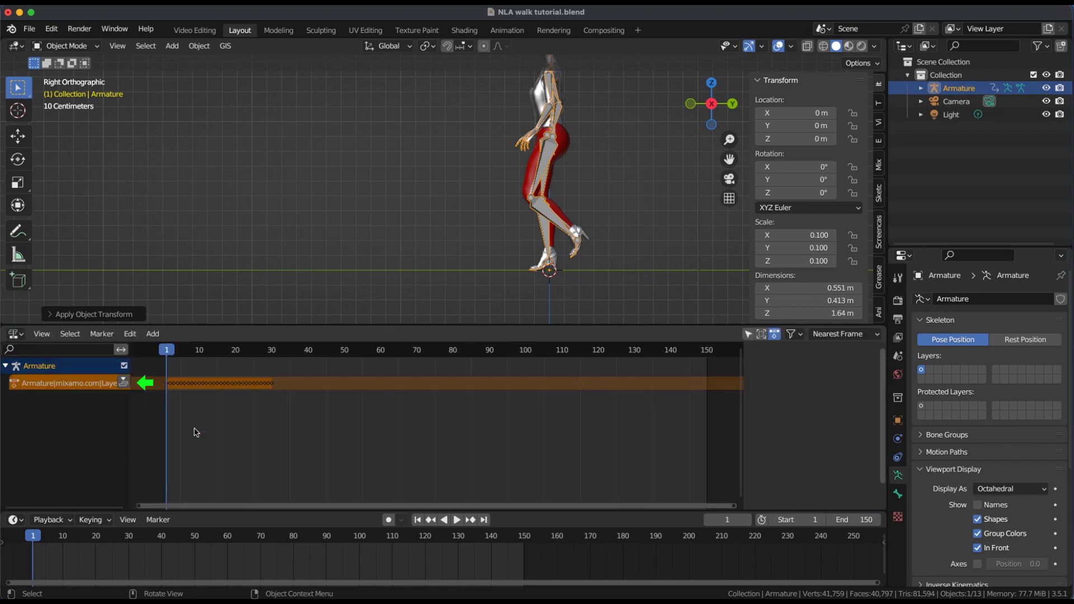
Push the armature's walk action down into an NLA strip and set the strip's repeat to 6
{"action": "left_click", "coordinate": [124, 385]}
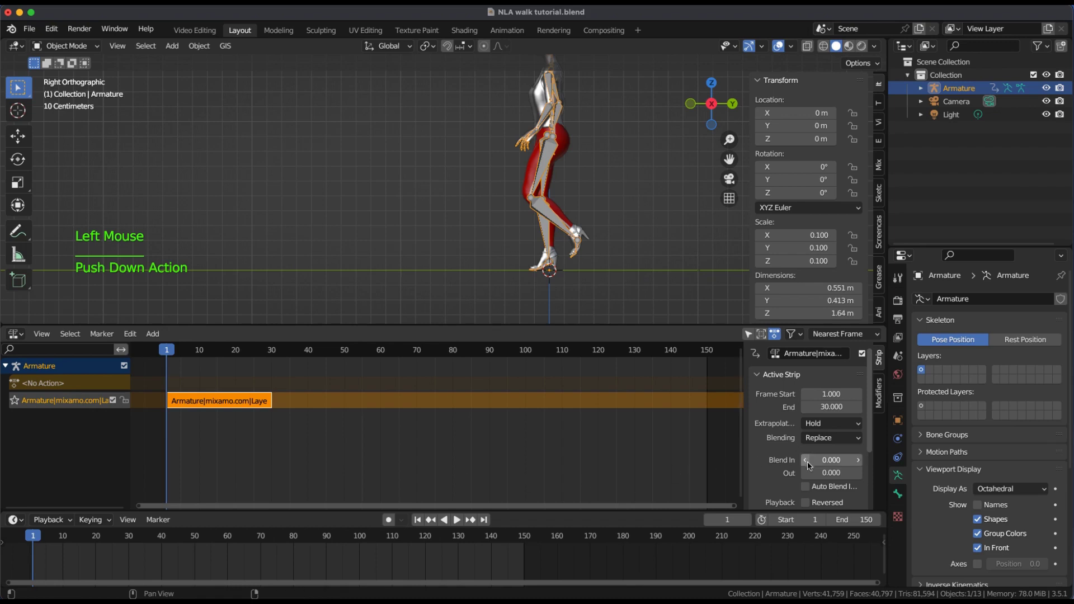
{"action": "scroll", "coordinate": [809, 466], "scroll_direction": "down", "scroll_amount": 5}
{"action": "scroll", "coordinate": [809, 466], "scroll_direction": "down", "scroll_amount": 1}
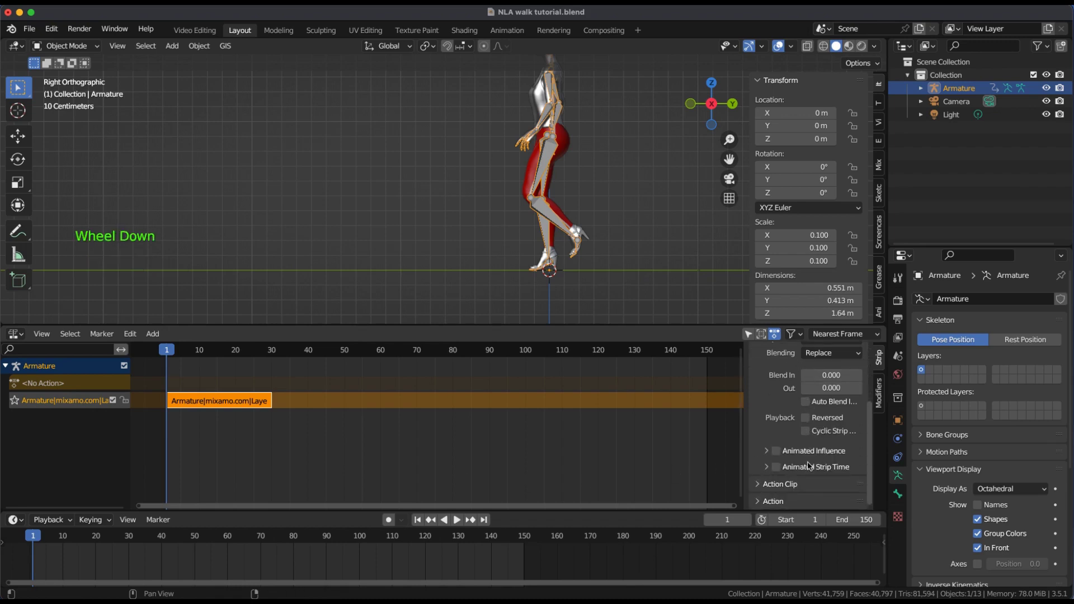
{"action": "left_click", "coordinate": [759, 485]}
{"action": "scroll", "coordinate": [786, 484], "scroll_direction": "down", "scroll_amount": 4}
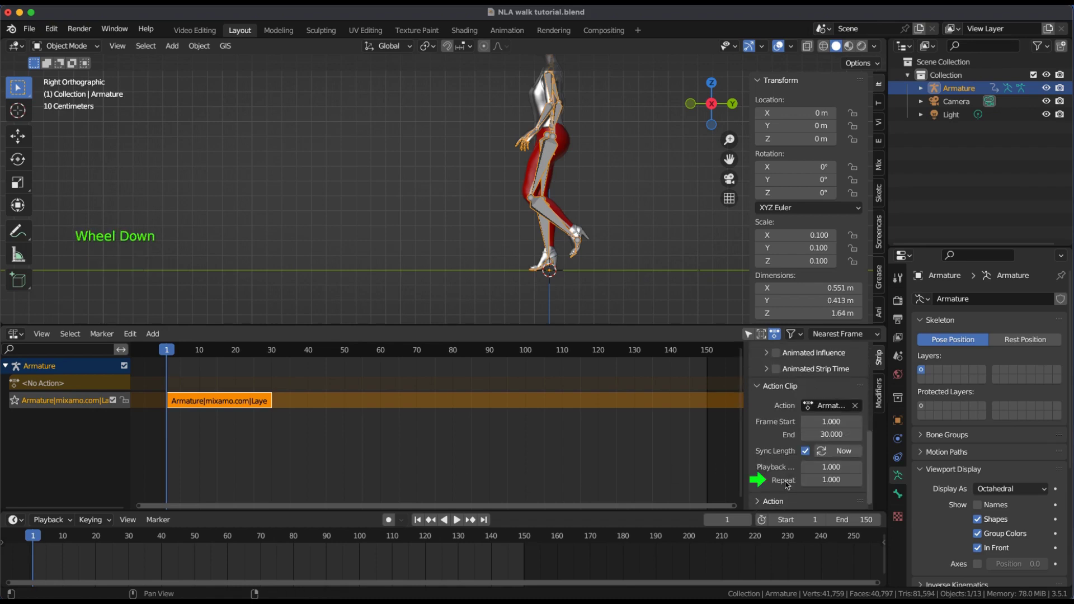
{"action": "left_click", "coordinate": [830, 481]}
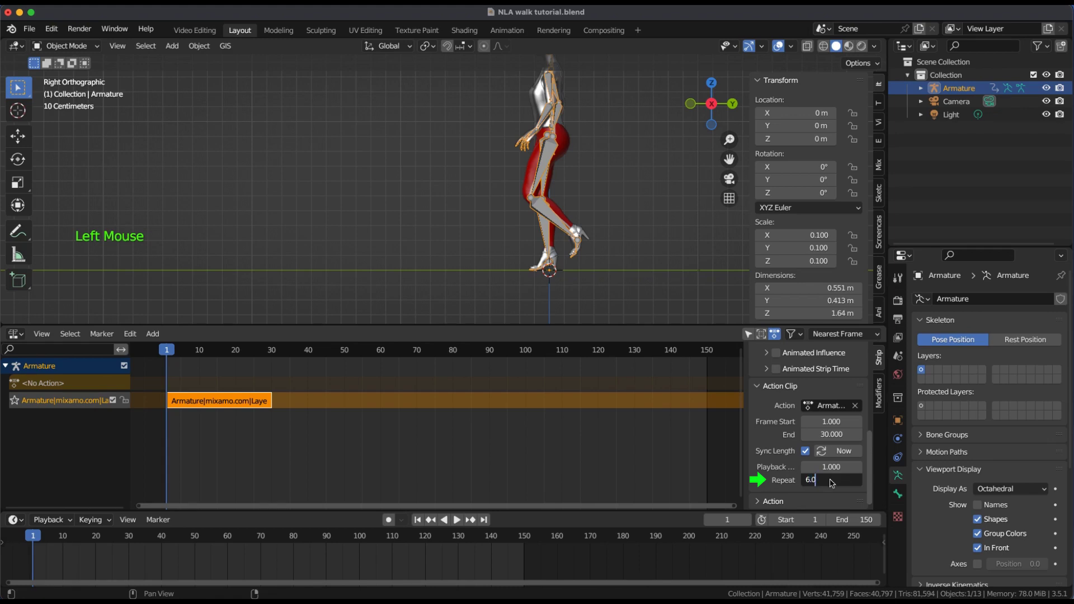
{"action": "type", "text": "6.0"}
{"action": "key", "text": "Return"}
Set the walk strip's end frame to 150
{"action": "scroll", "coordinate": [823, 448], "scroll_direction": "up", "scroll_amount": 5}
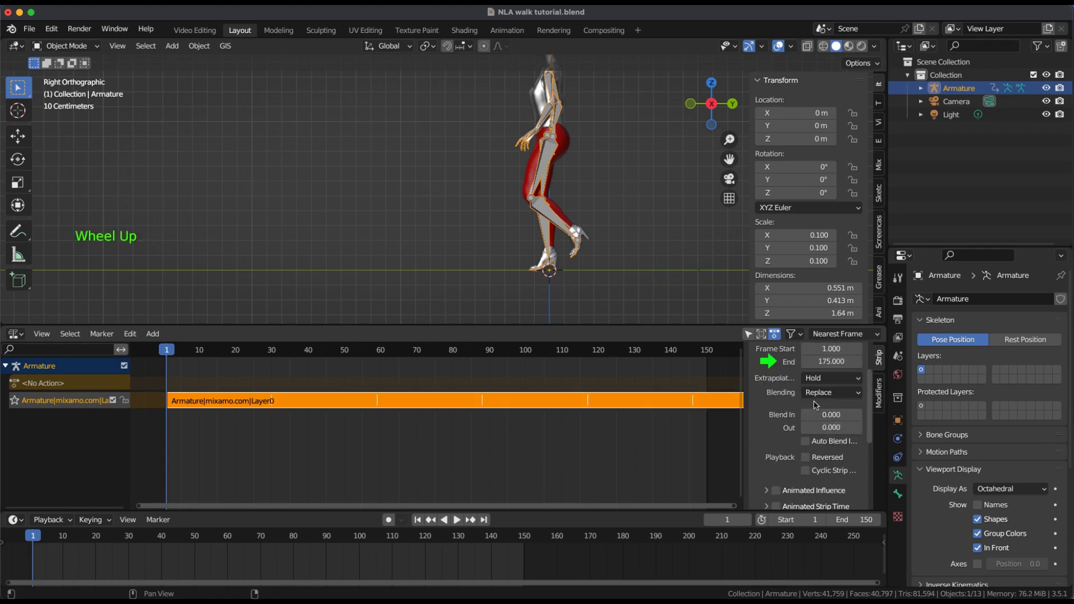
{"action": "left_click", "coordinate": [832, 362]}
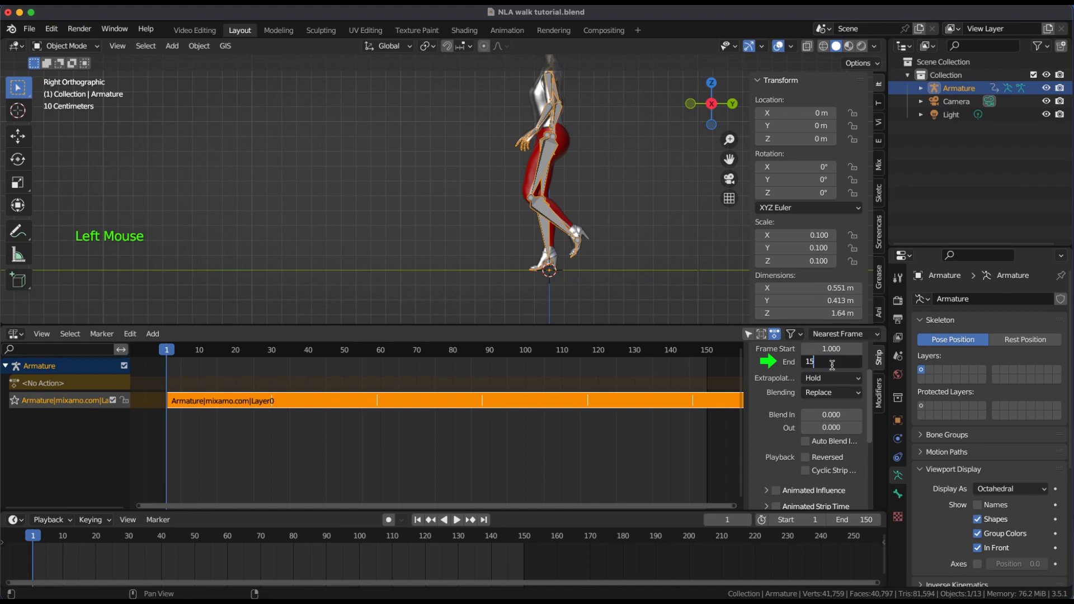
{"action": "key", "text": "Return"}
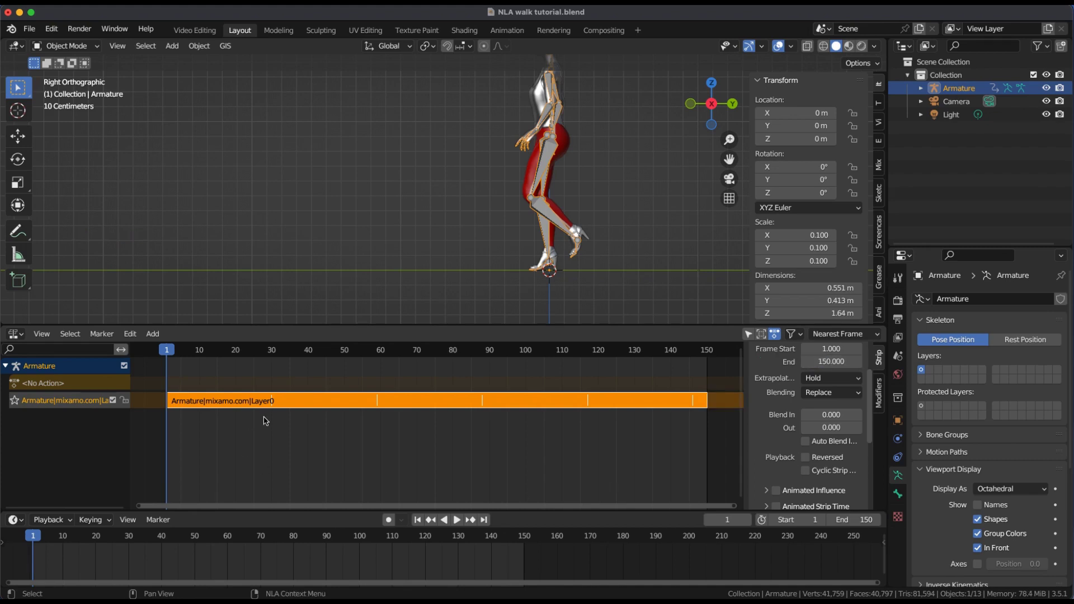
Place the 3D cursor at the toe joint of the planted foot and keyframe the armature's Y location at frame 1
{"action": "scroll", "coordinate": [560, 277], "scroll_direction": "up", "scroll_amount": 4}
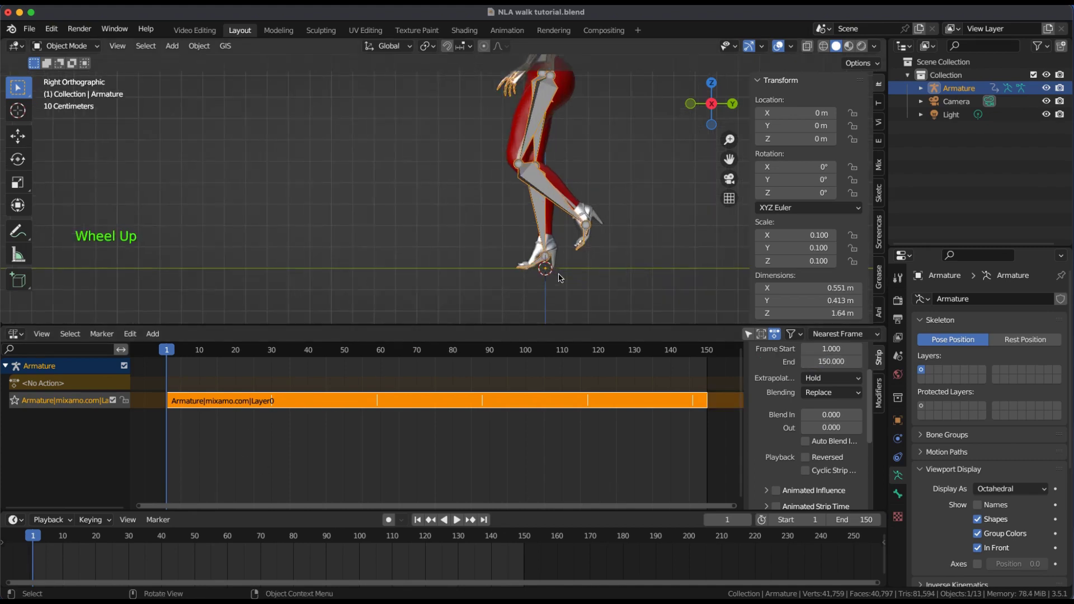
{"action": "left_click", "coordinate": [18, 111]}
{"action": "scroll", "coordinate": [523, 269], "scroll_direction": "up", "scroll_amount": 8}
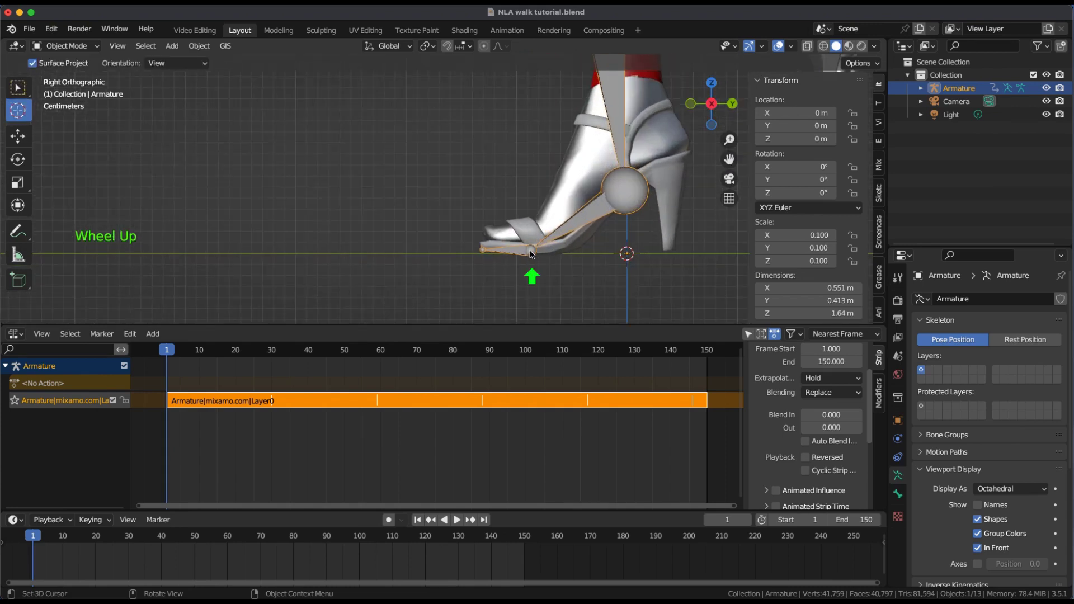
{"action": "left_click", "coordinate": [531, 252]}
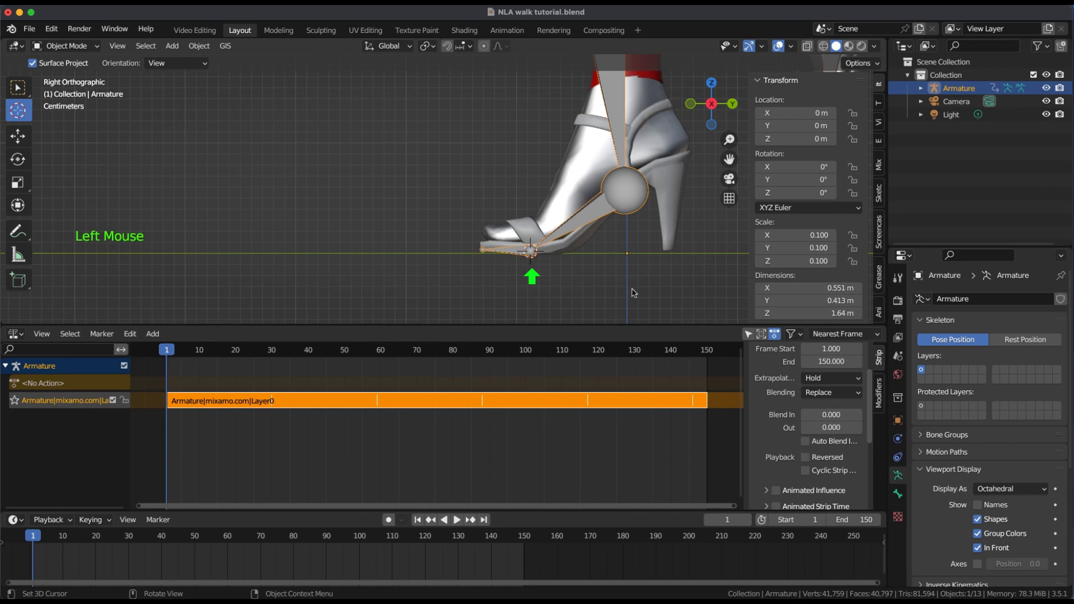
{"action": "left_click", "coordinate": [898, 421]}
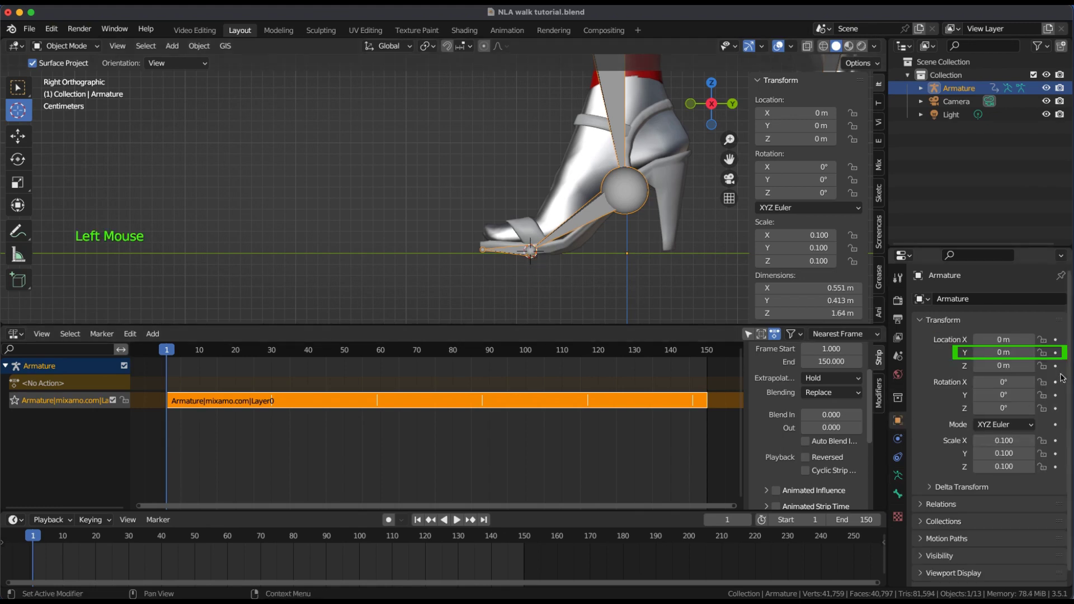
{"action": "left_click", "coordinate": [1055, 354]}
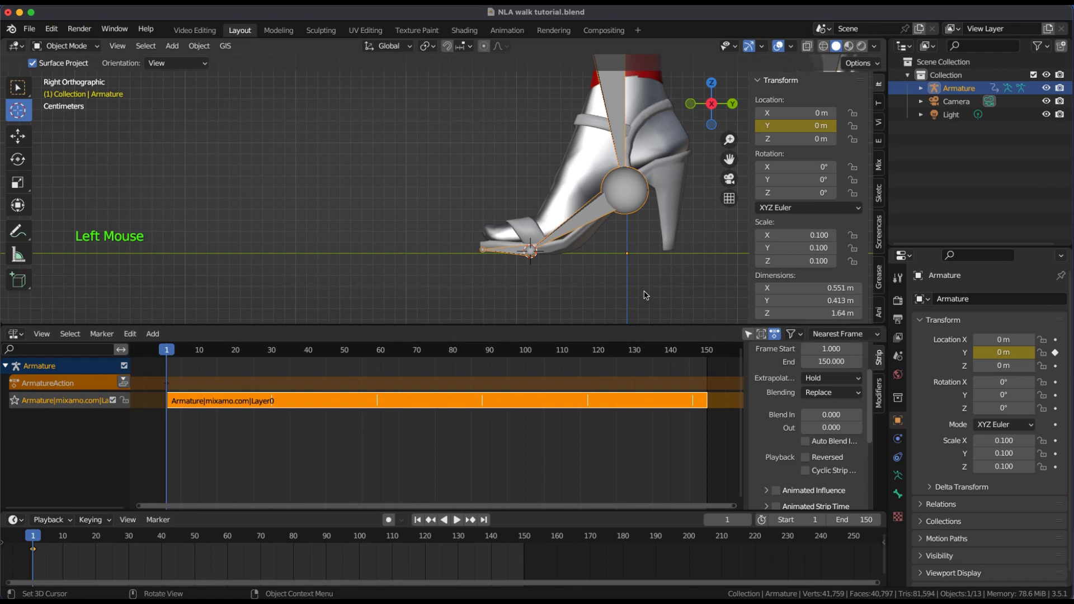
At frame 9, move the armature about -0.45 m along Y to align the same toe joint with the 3D cursor, and keyframe its Y location
{"action": "scroll", "coordinate": [630, 292], "scroll_direction": "down", "scroll_amount": 2}
{"action": "middle_click_drag", "start_coordinate": [629, 290], "coordinate": [324, 297], "text": "shift"}
{"action": "key", "text": "Right"}
{"action": "key", "text": "Right"}
{"action": "key", "text": "Right"}
{"action": "key", "text": "Right"}
{"action": "key", "text": "Right"}
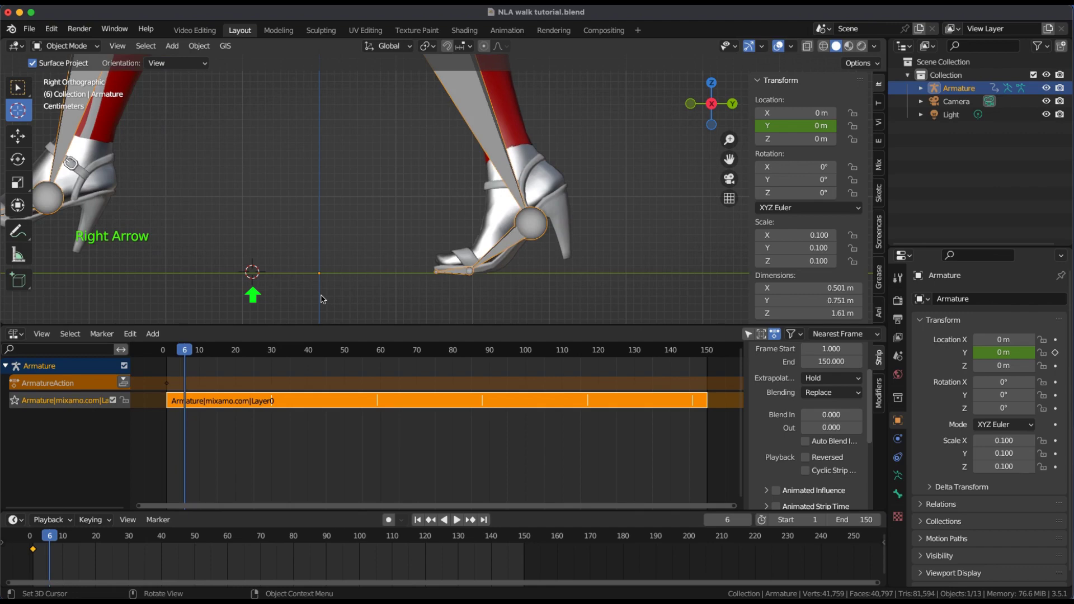
{"action": "key", "text": "Right"}
{"action": "key", "text": "Right"}
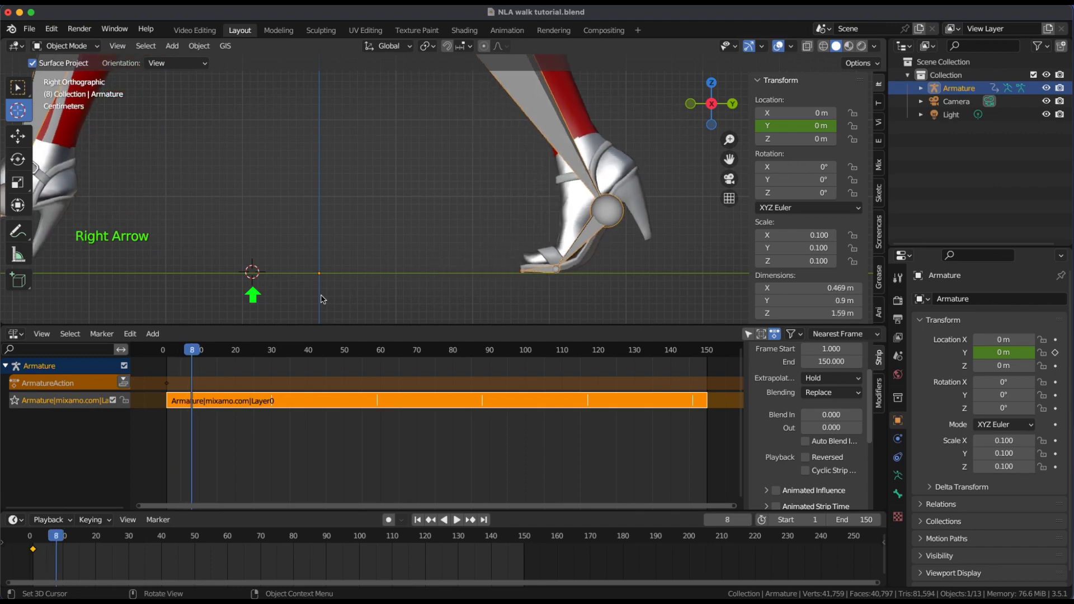
{"action": "key", "text": "Right"}
{"action": "middle_click_drag", "start_coordinate": [337, 216], "coordinate": [427, 218], "text": "shift"}
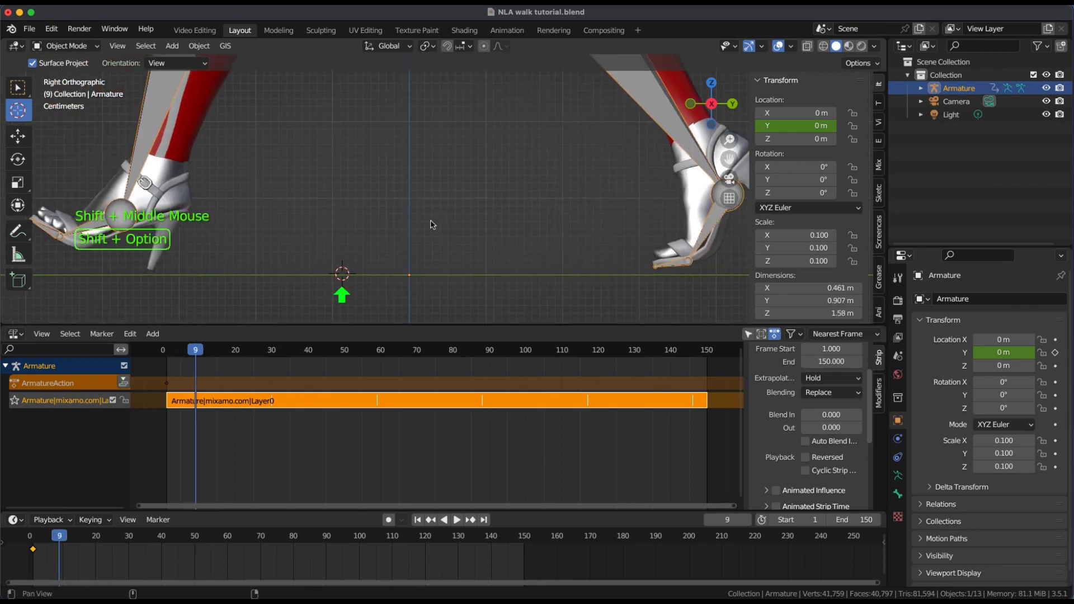
{"action": "key", "text": "g"}
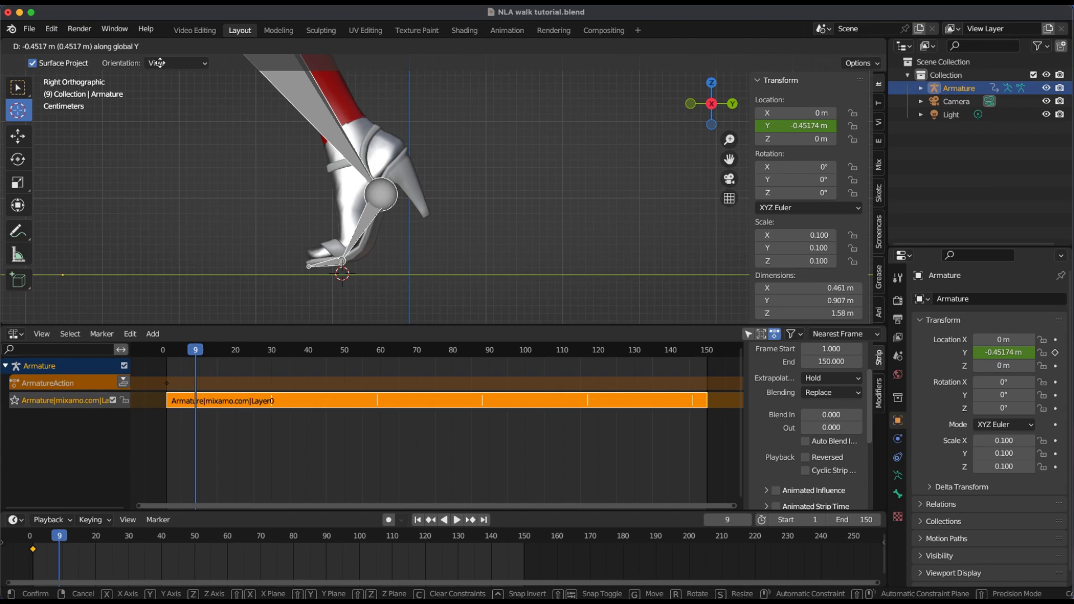
{"action": "left_click", "coordinate": [160, 63]}
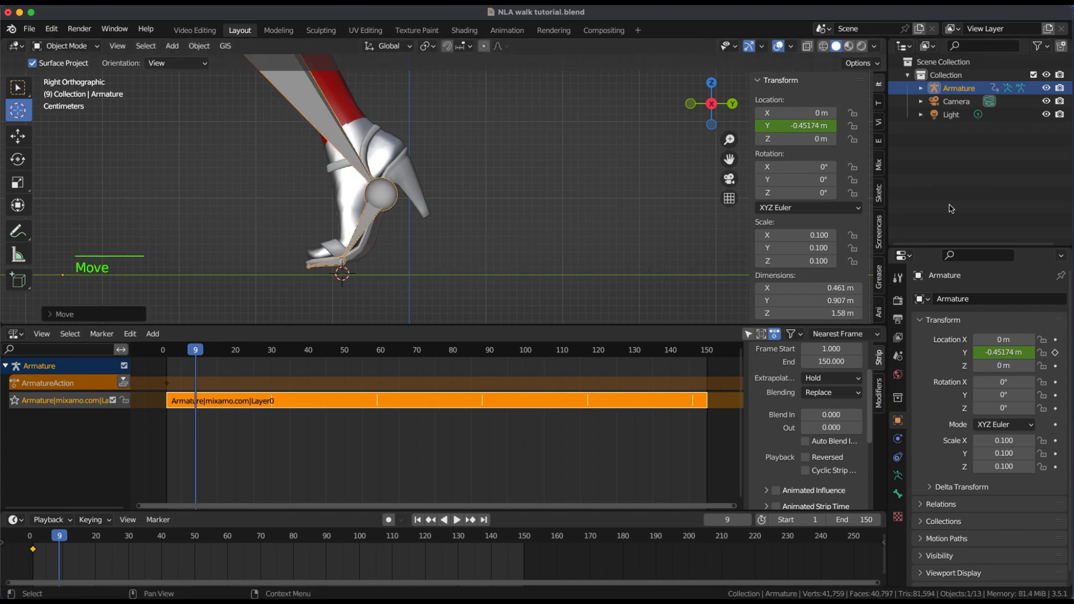
{"action": "left_click", "coordinate": [1055, 352]}
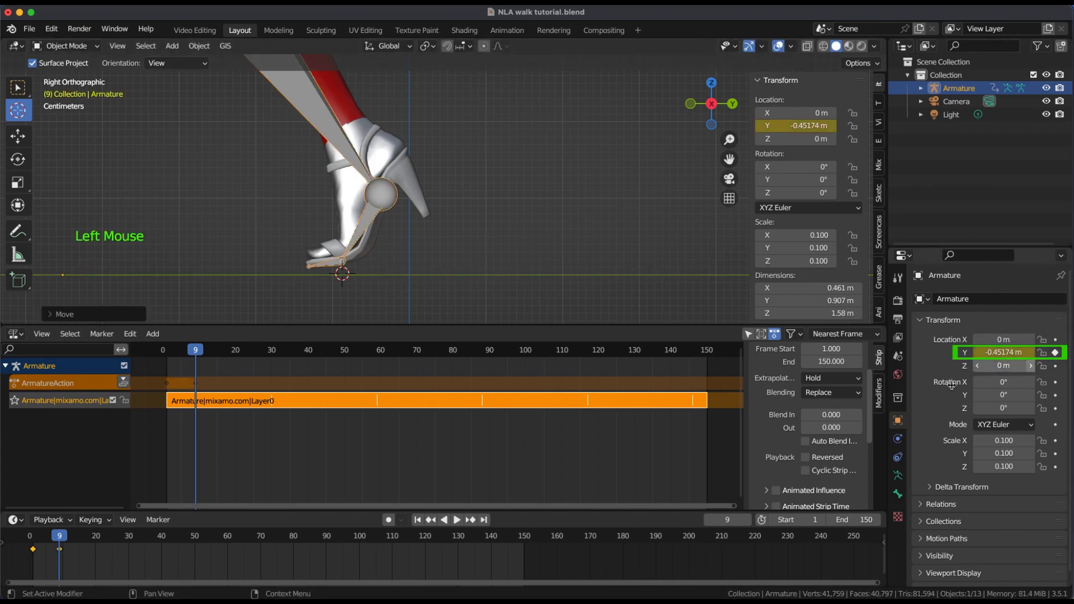
Enlarge the timeline area slightly and change the Nonlinear Animation area to a Graph Editor
{"action": "scroll", "coordinate": [288, 430], "scroll_direction": "down", "scroll_amount": 2}
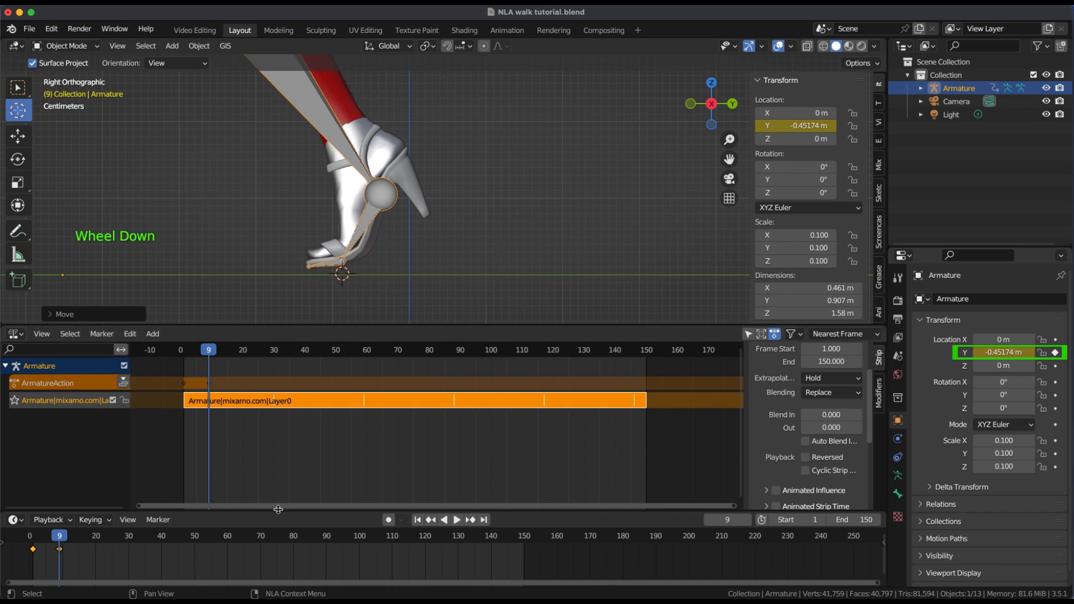
{"action": "left_click_drag", "start_coordinate": [278, 510], "coordinate": [277, 497]}
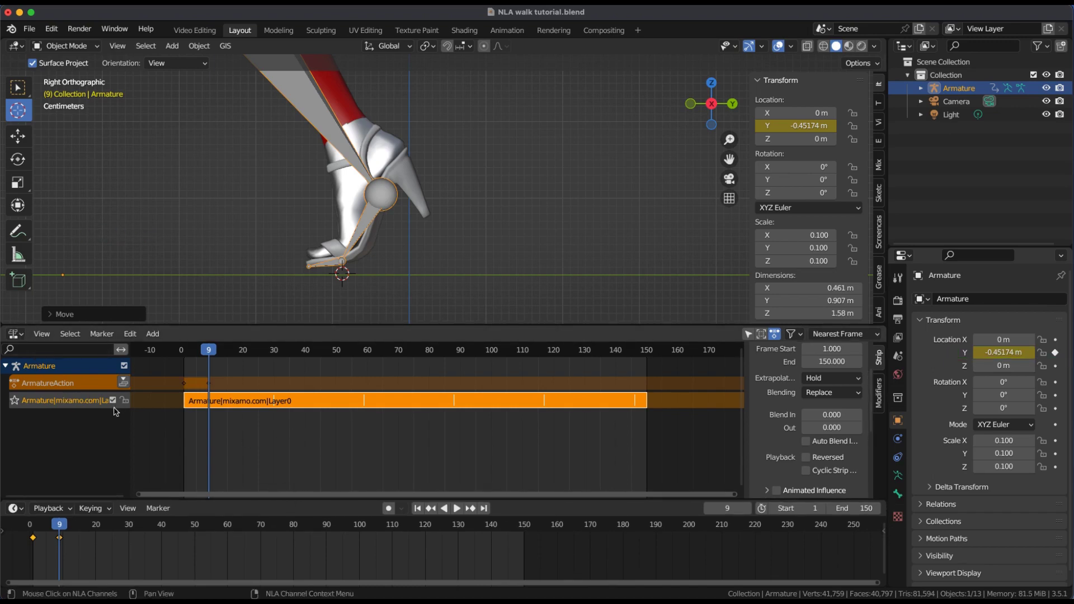
{"action": "left_click", "coordinate": [16, 334]}
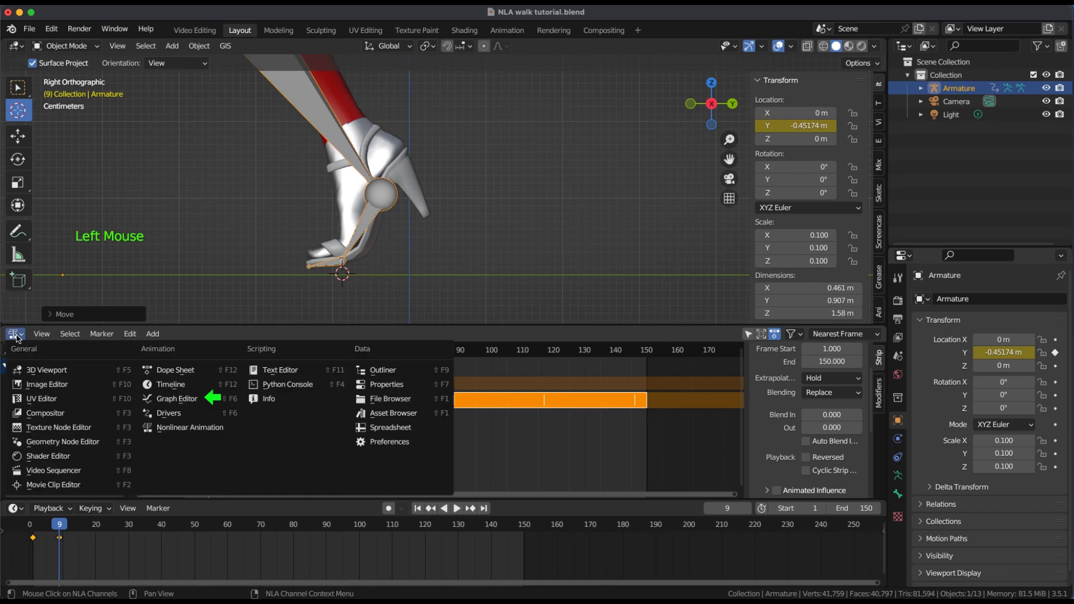
{"action": "left_click", "coordinate": [179, 401]}
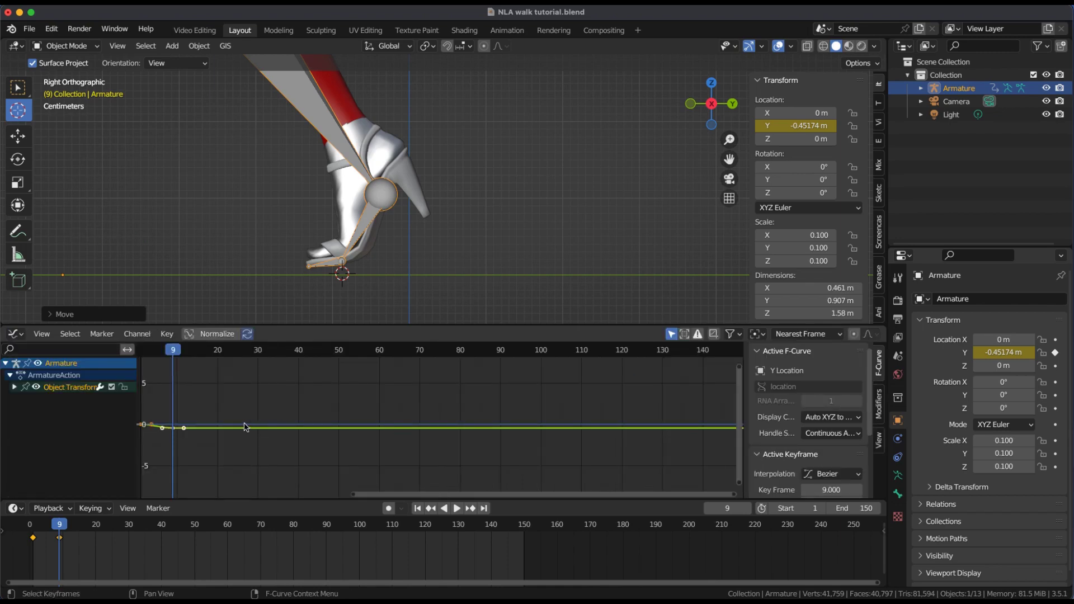
Set the interpolation of the armature's Y location keyframes at frames 1 and 9 to Linear
{"action": "key", "text": "Home"}
{"action": "scroll", "coordinate": [349, 450], "scroll_direction": "down", "scroll_amount": 1}
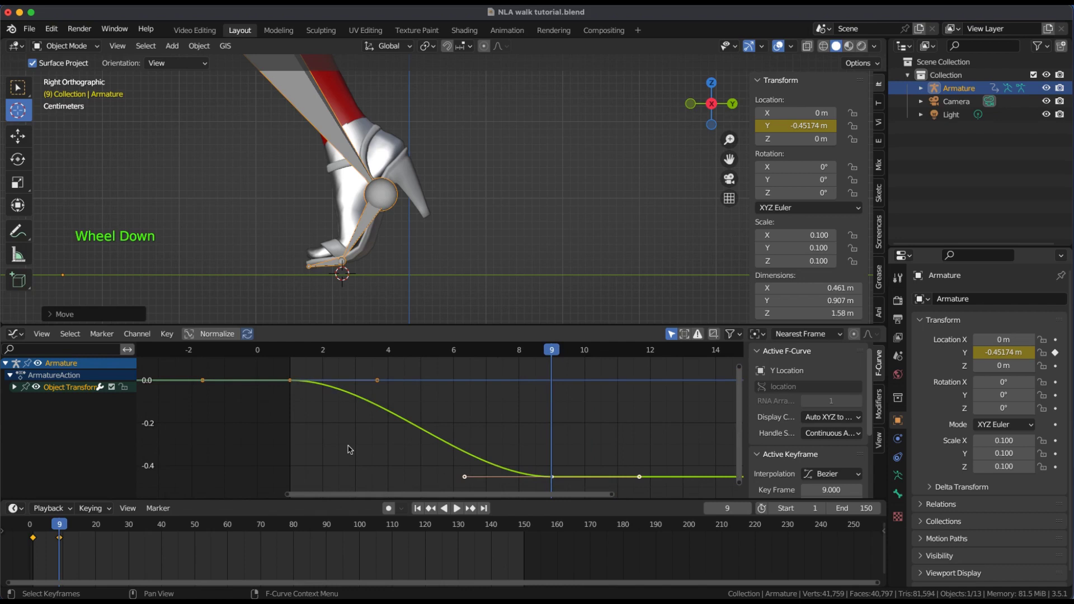
{"action": "key", "text": "t"}
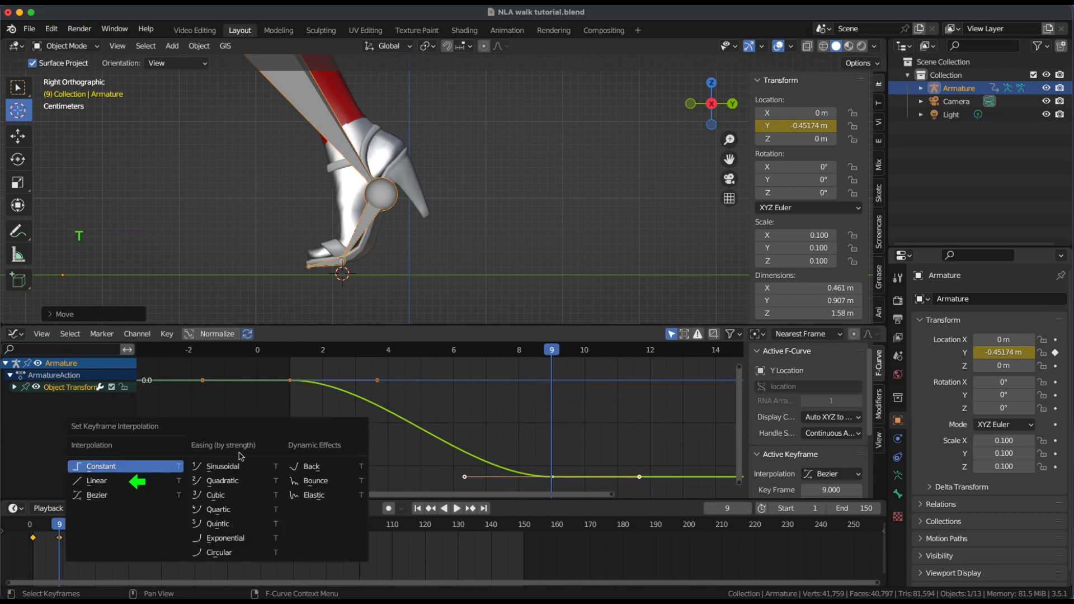
{"action": "left_click", "coordinate": [96, 481]}
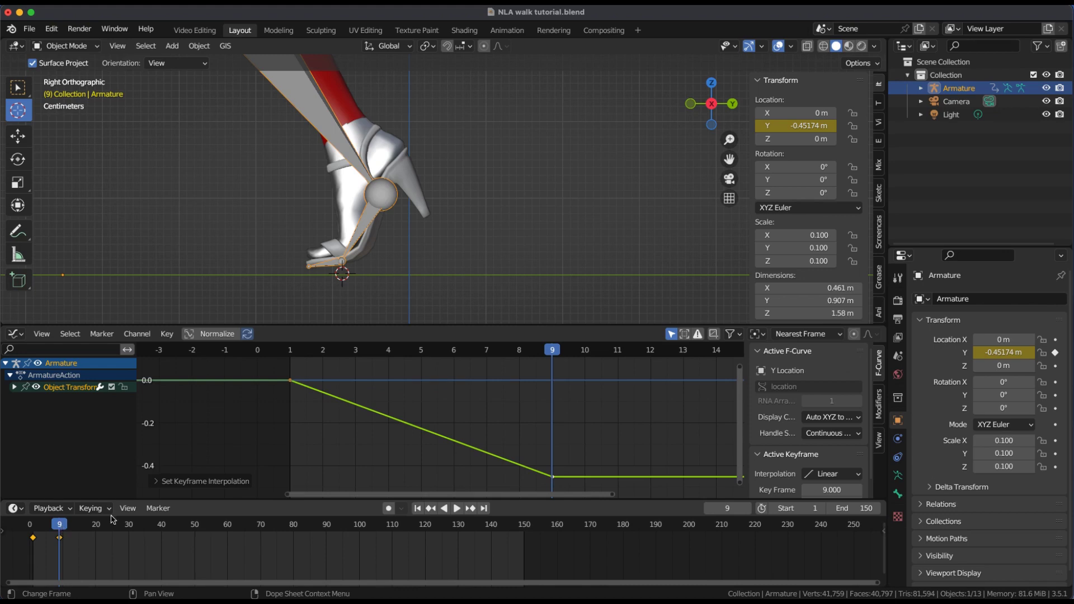
Go to the last frame, 150, and keyframe the armature's Y location there
{"action": "key", "text": "shift"}
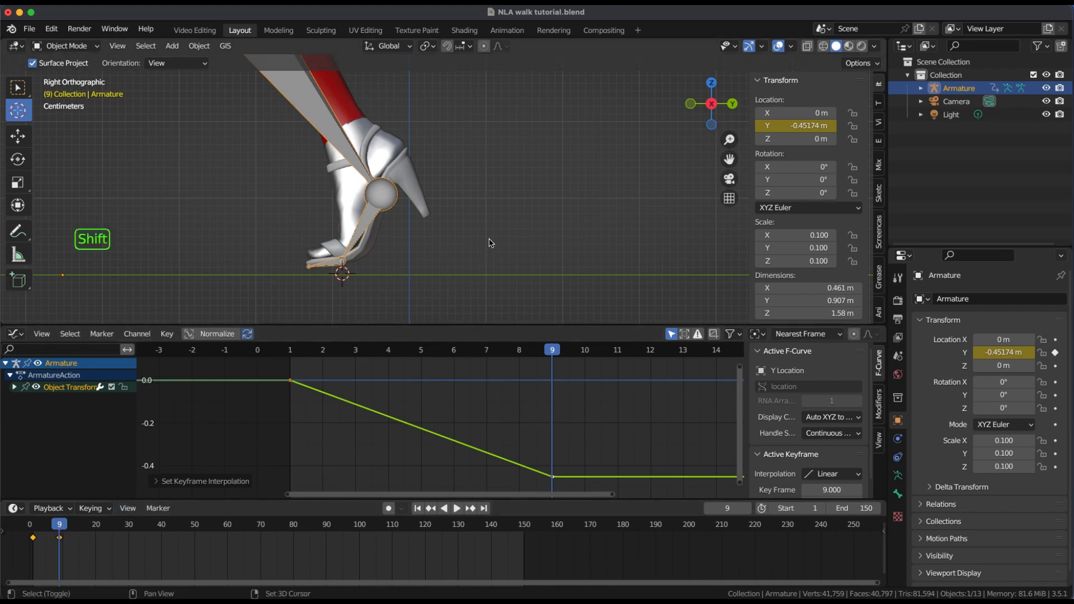
{"action": "key", "text": "shift+Right"}
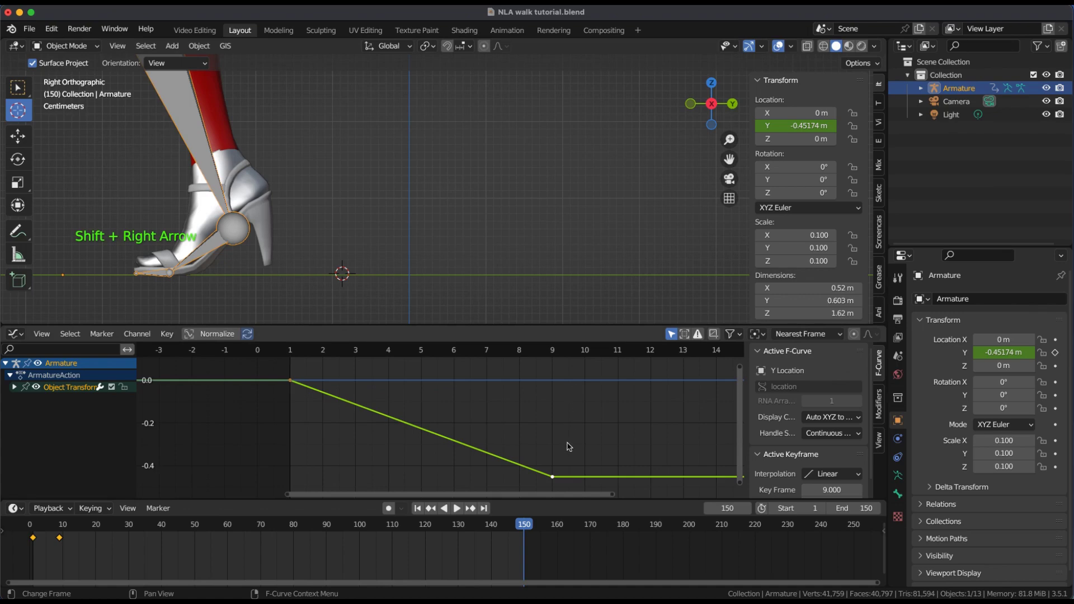
{"action": "scroll", "coordinate": [567, 446], "scroll_direction": "down", "scroll_amount": 3}
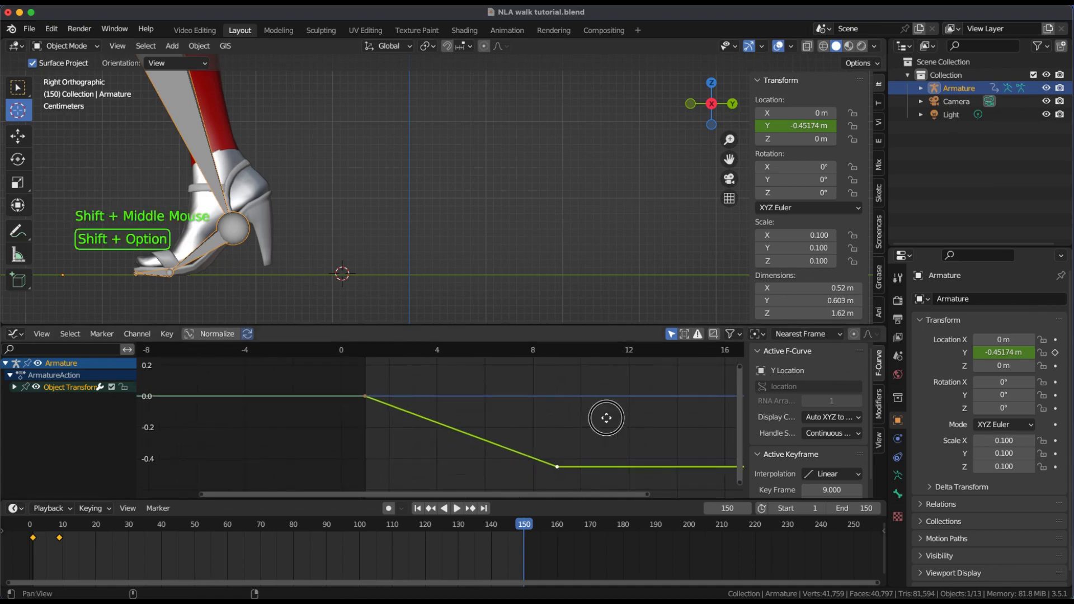
{"action": "middle_click_drag", "start_coordinate": [606, 417], "coordinate": [357, 415], "text": "shift"}
{"action": "scroll", "coordinate": [567, 424], "scroll_direction": "down", "scroll_amount": 2}
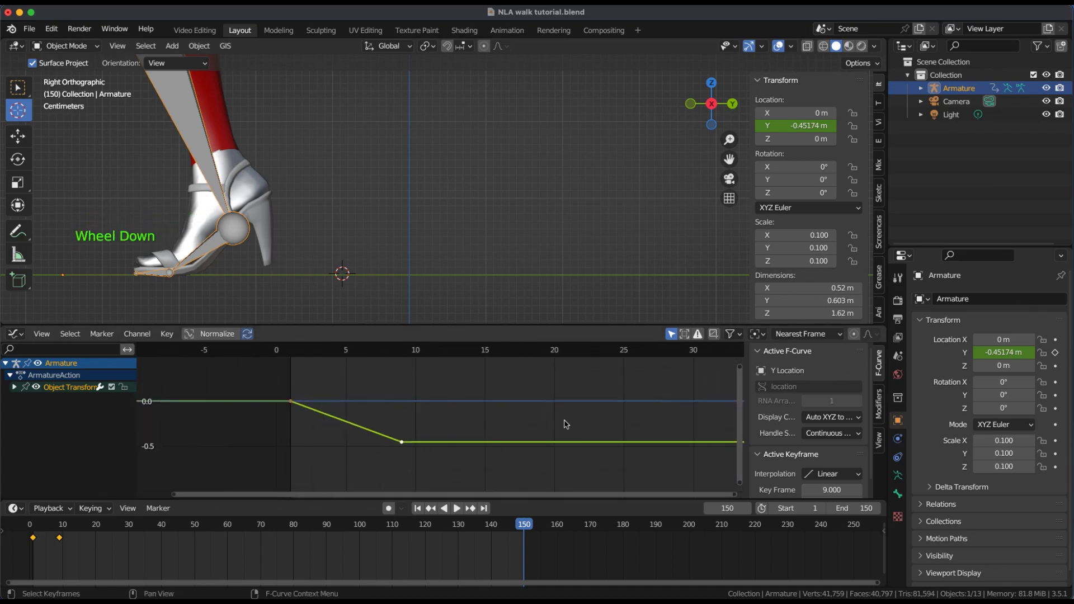
{"action": "left_click", "coordinate": [1055, 353]}
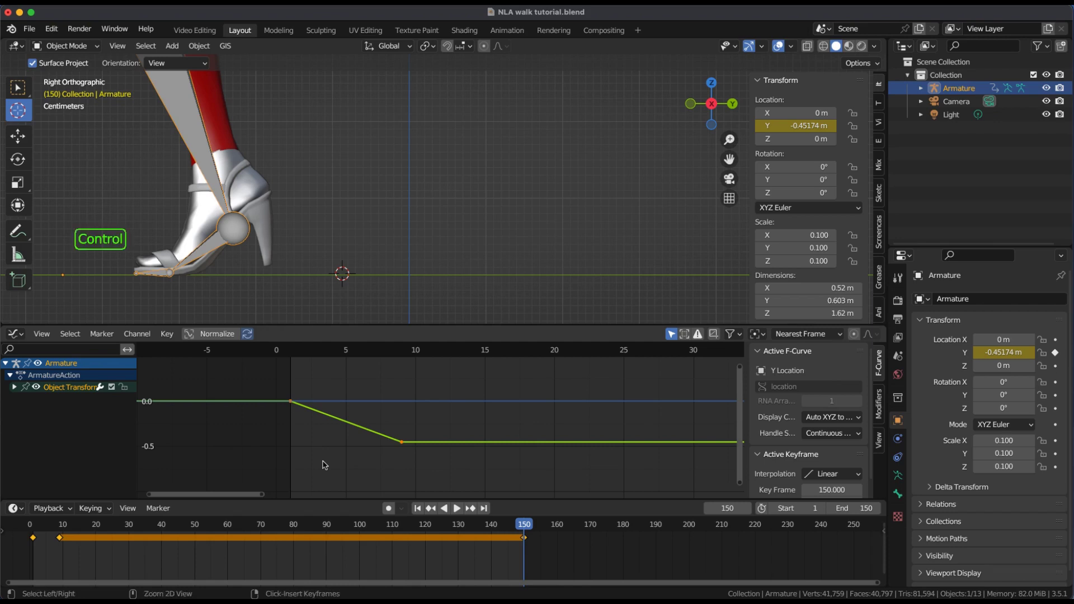
Maximize the Graph Editor and set the handle type of the Y location keyframe at frame 150 to Vector
{"action": "key", "text": "ctrl+space"}
{"action": "scroll", "coordinate": [504, 437], "scroll_direction": "down", "scroll_amount": 2}
{"action": "middle_click_drag", "start_coordinate": [638, 430], "coordinate": [474, 321]}
{"action": "scroll", "coordinate": [561, 356], "scroll_direction": "down", "scroll_amount": 2}
{"action": "scroll", "coordinate": [561, 356], "scroll_direction": "down", "scroll_amount": 8}
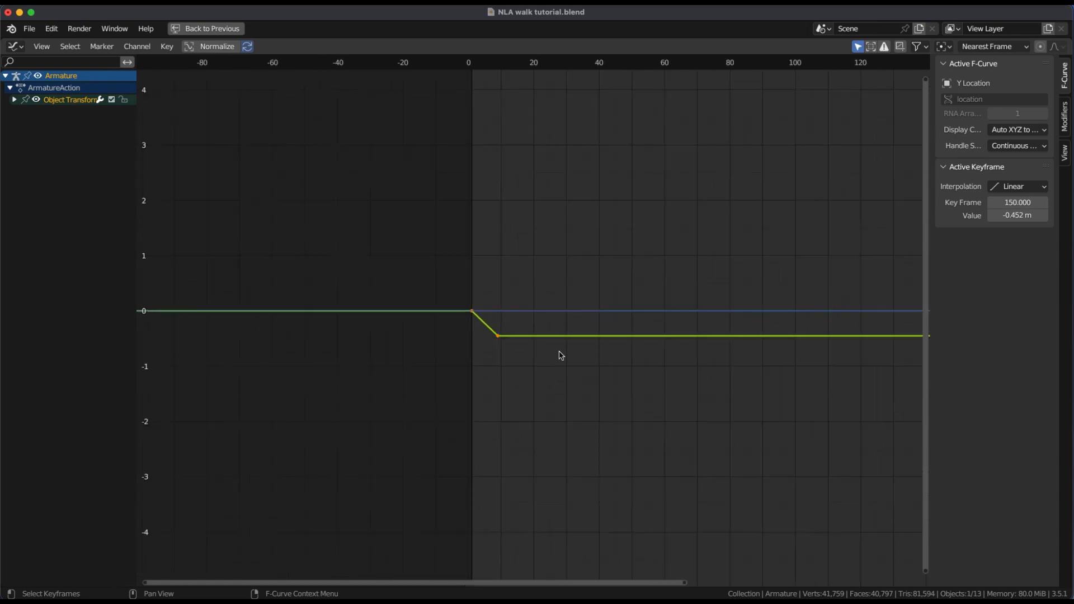
{"action": "middle_click_drag", "start_coordinate": [561, 356], "coordinate": [415, 319]}
{"action": "scroll", "coordinate": [440, 319], "scroll_direction": "up", "scroll_amount": 3}
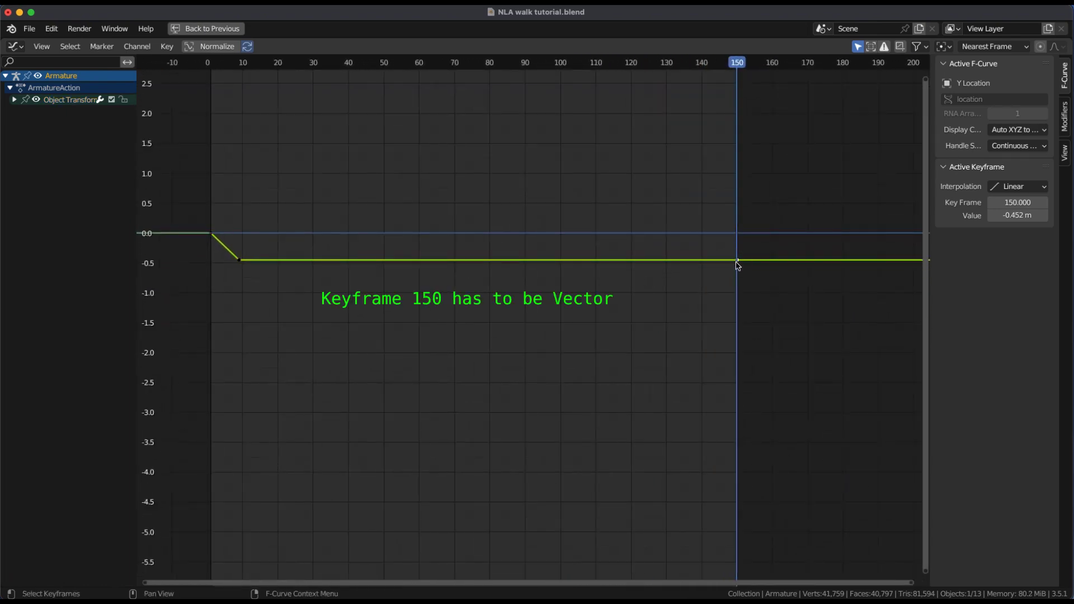
{"action": "key", "text": "v"}
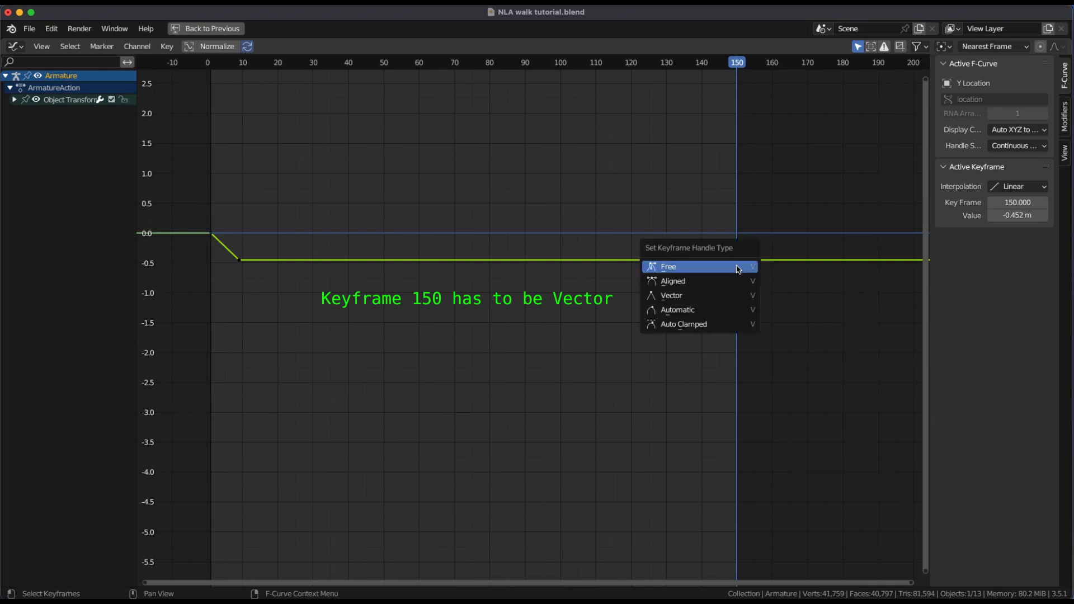
{"action": "left_click", "coordinate": [710, 296]}
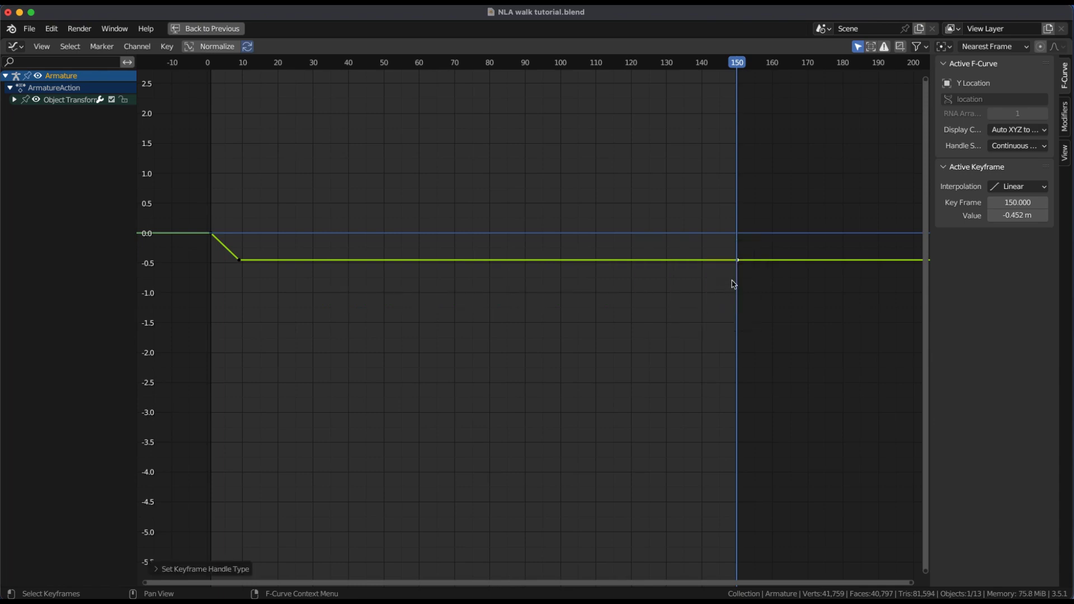
Lower the frame 150 keyframe along the value axis to about -8.21 m to continue the slope between frames 1 and 9
{"action": "key", "text": "g"}
{"action": "key", "text": "y"}
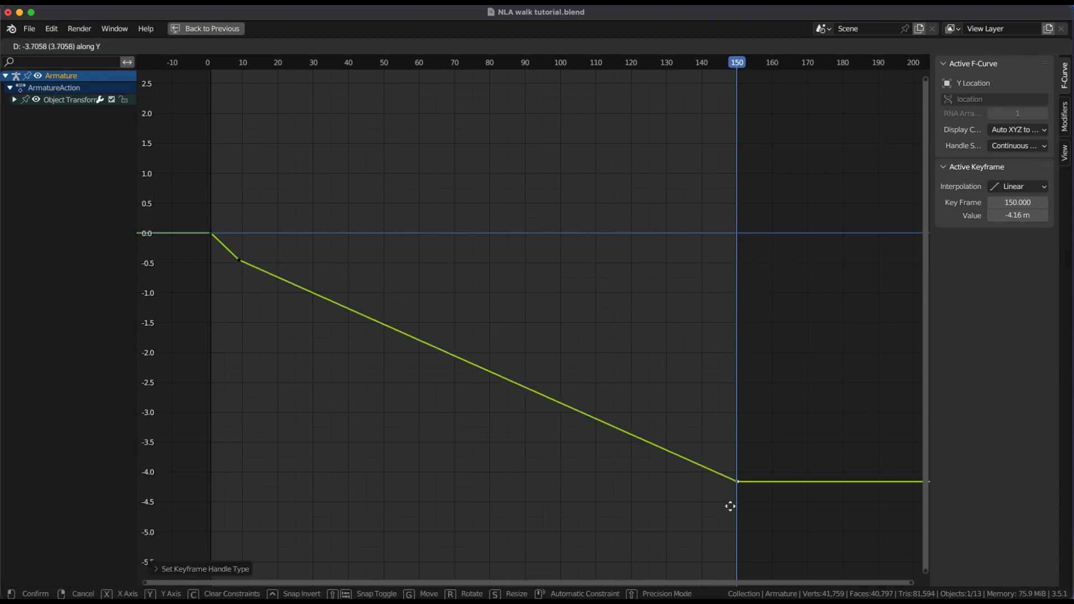
{"action": "left_click", "coordinate": [730, 578]}
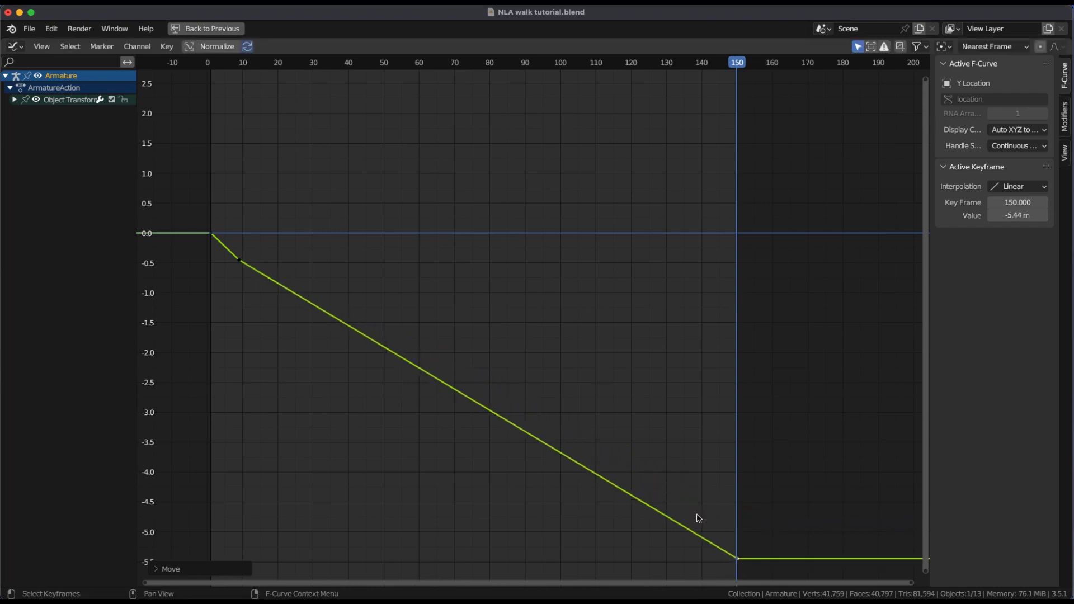
{"action": "middle_click_drag", "start_coordinate": [678, 465], "coordinate": [706, 297]}
{"action": "middle_click_drag", "start_coordinate": [703, 259], "coordinate": [707, 273]}
{"action": "key", "text": "g"}
{"action": "key", "text": "y"}
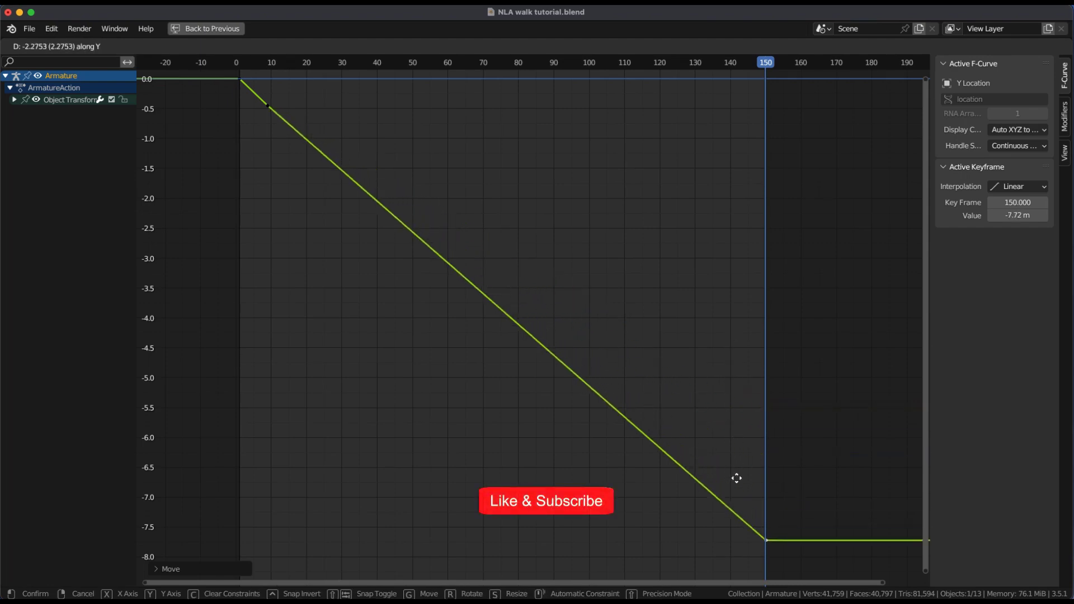
{"action": "left_click", "coordinate": [735, 502]}
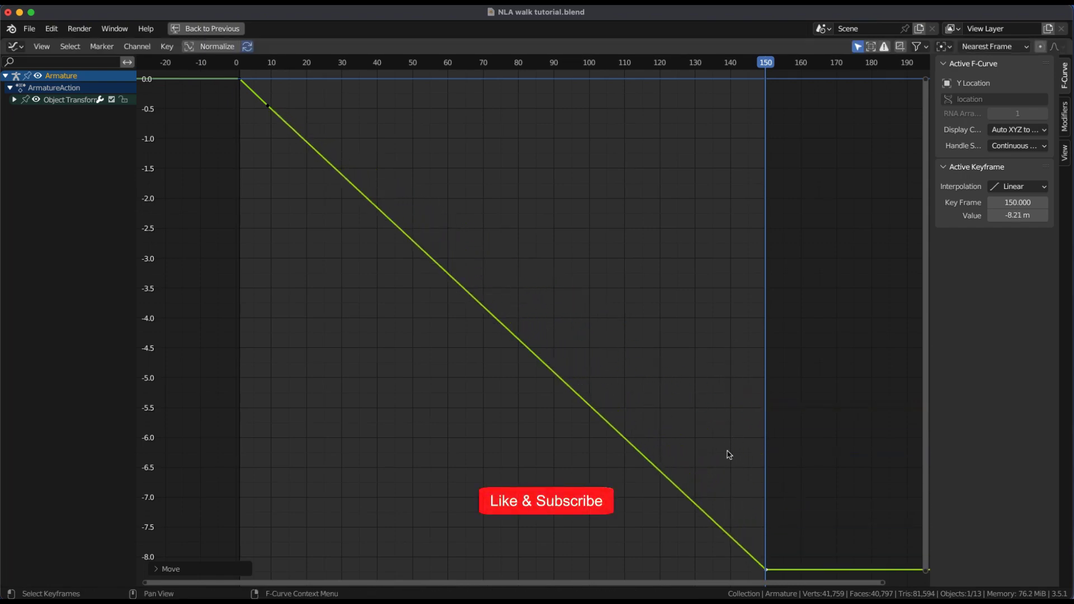
Fine-tune the frame 150 keyframe to about -8.38 m so the curve forms one straight line, and restore the full workspace layout
{"action": "middle_click_drag", "start_coordinate": [728, 451], "coordinate": [735, 327]}
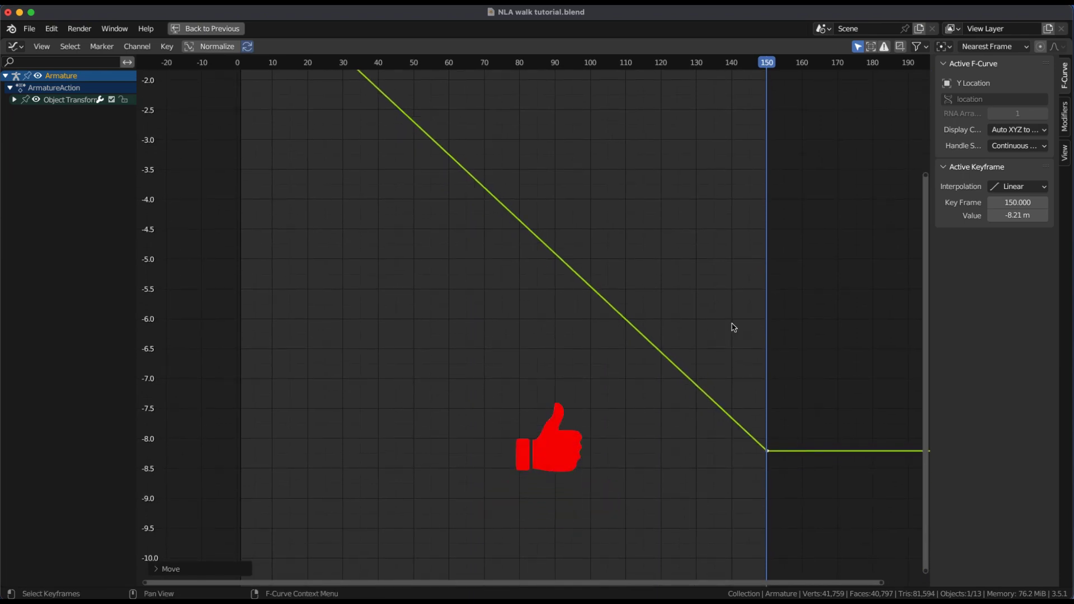
{"action": "scroll", "coordinate": [734, 328], "scroll_direction": "down", "scroll_amount": 1}
{"action": "scroll", "coordinate": [734, 327], "scroll_direction": "down", "scroll_amount": 1}
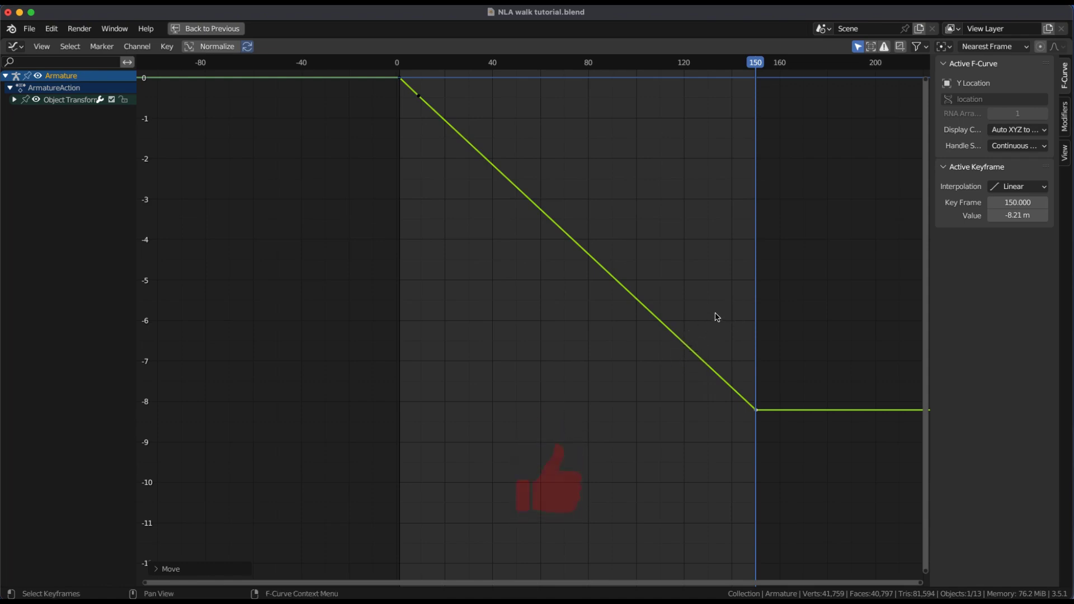
{"action": "middle_click_drag", "start_coordinate": [714, 314], "coordinate": [646, 340]}
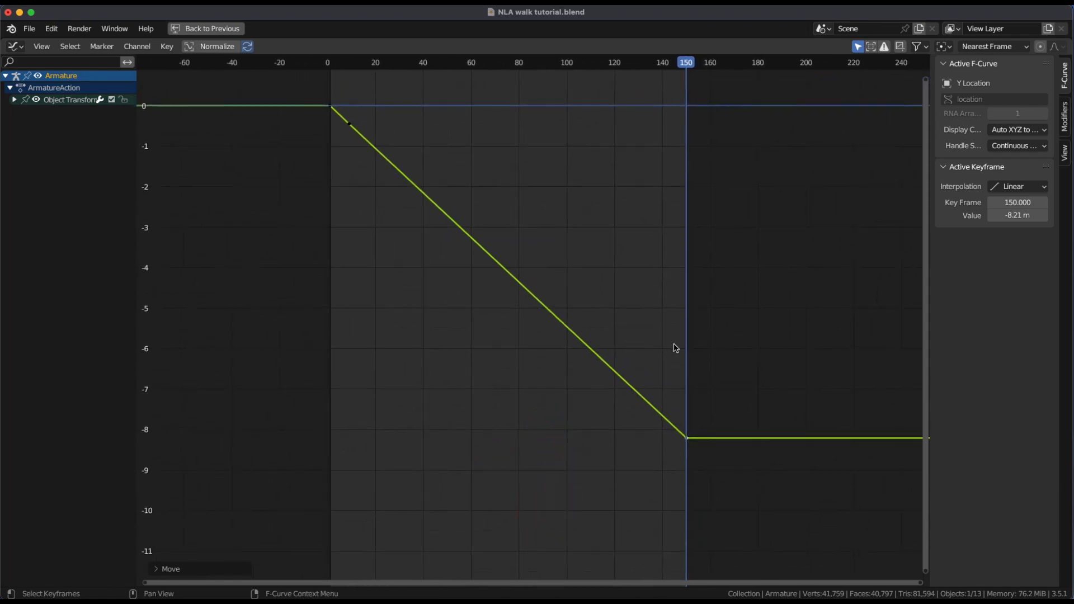
{"action": "key", "text": "g"}
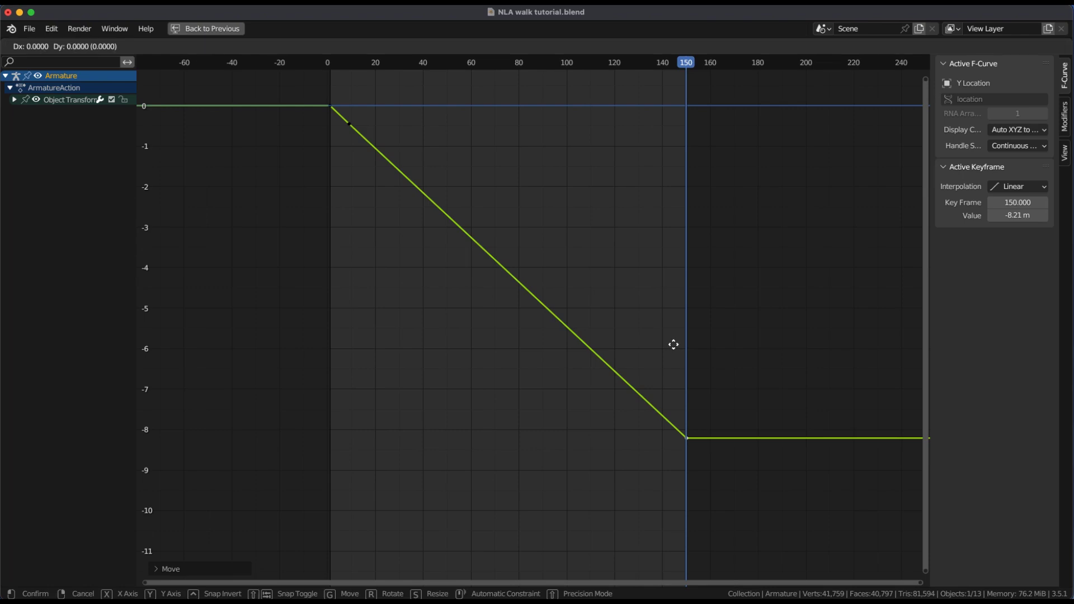
{"action": "key", "text": "y"}
{"action": "mouse_move", "coordinate": [673, 351]}
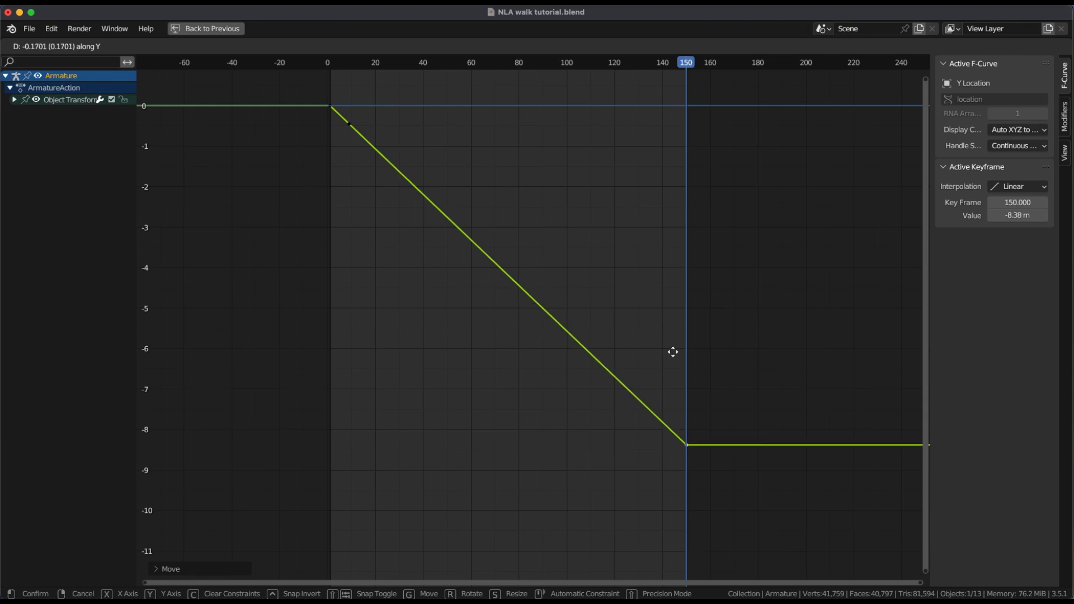
{"action": "left_click", "coordinate": [674, 352]}
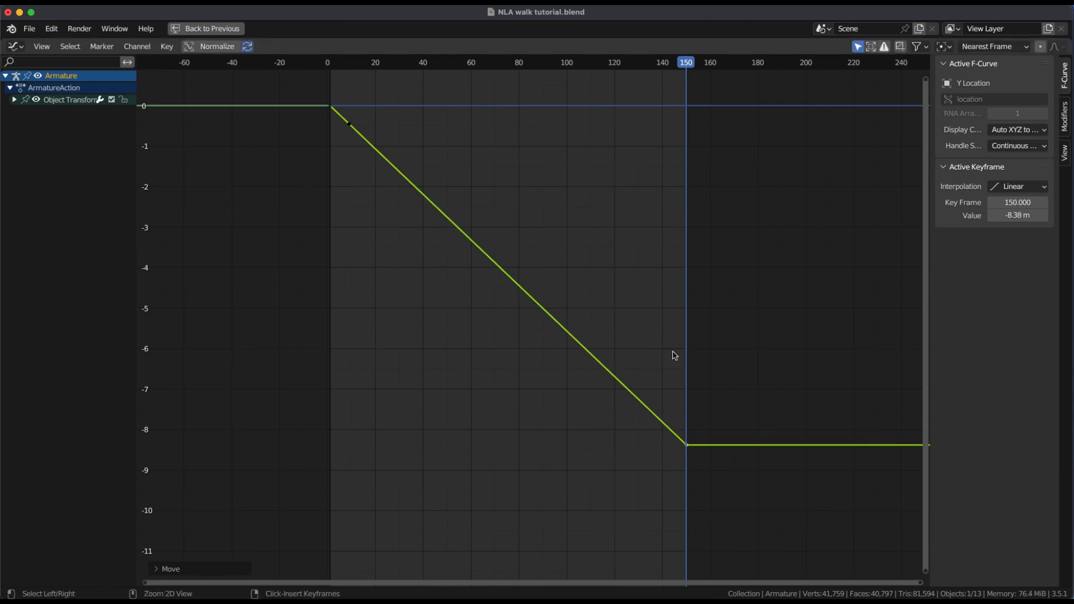
{"action": "key", "text": "ctrl+space"}
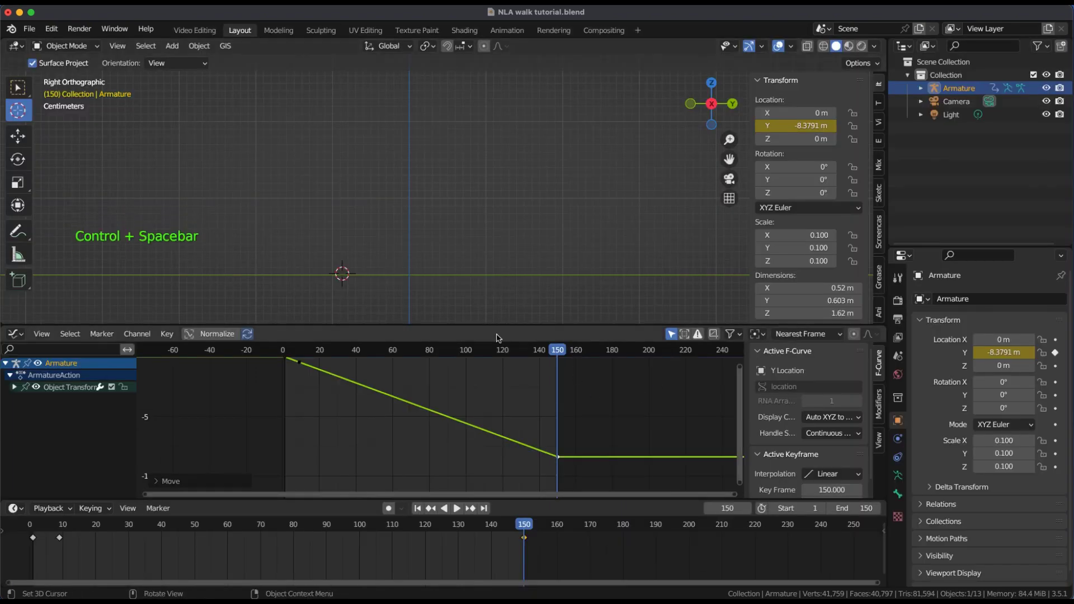
Play the animation in the side view and check the character's forward walk for foot sliding
{"action": "scroll", "coordinate": [476, 284], "scroll_direction": "down", "scroll_amount": 1}
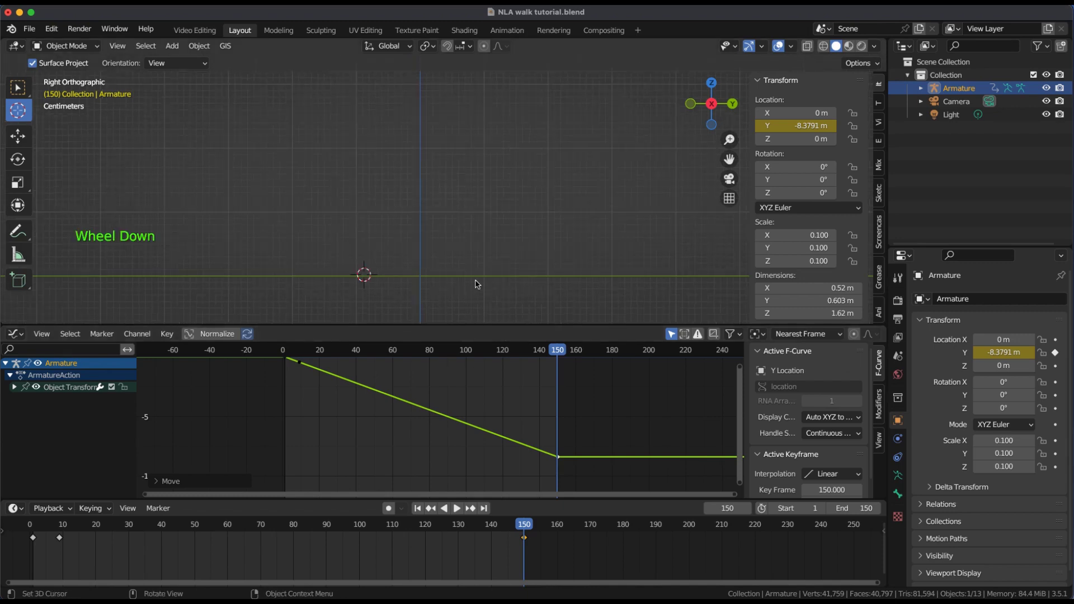
{"action": "scroll", "coordinate": [477, 285], "scroll_direction": "down", "scroll_amount": 1}
{"action": "middle_click_drag", "start_coordinate": [474, 269], "coordinate": [749, 225], "text": "shift"}
{"action": "scroll", "coordinate": [532, 223], "scroll_direction": "down", "scroll_amount": 1}
{"action": "scroll", "coordinate": [531, 223], "scroll_direction": "down", "scroll_amount": 1}
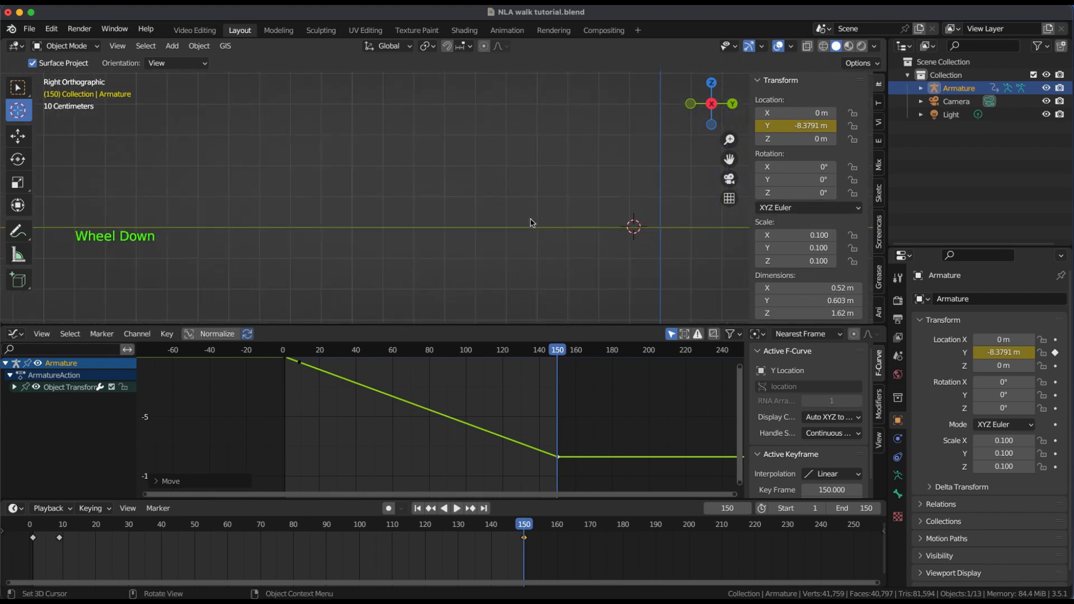
{"action": "middle_click_drag", "start_coordinate": [531, 223], "coordinate": [567, 219], "text": "shift"}
{"action": "key", "text": "space"}
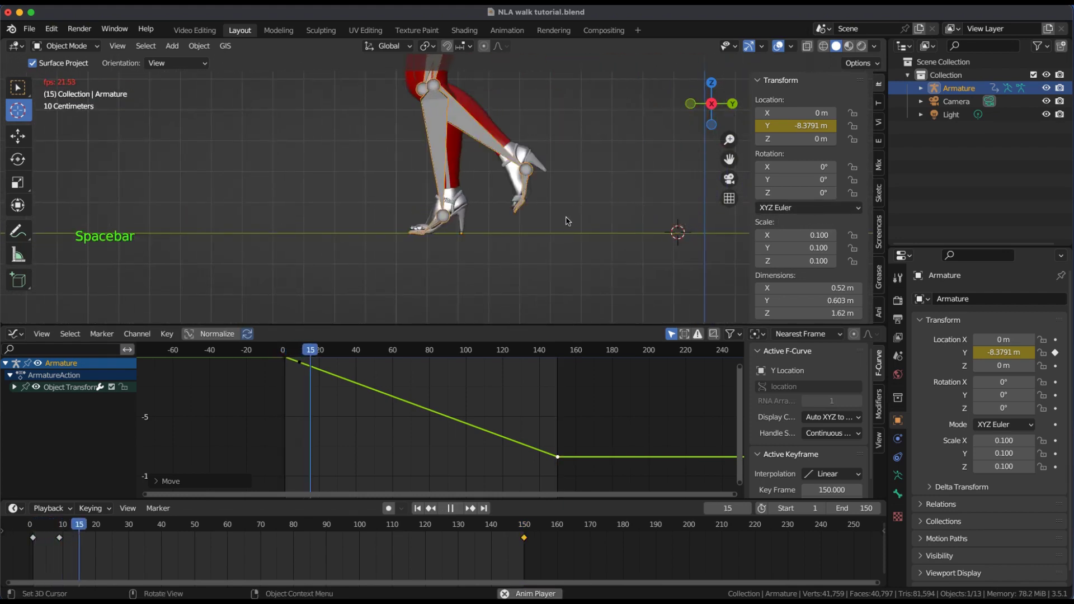
{"action": "scroll", "coordinate": [566, 221], "scroll_direction": "down", "scroll_amount": 2}
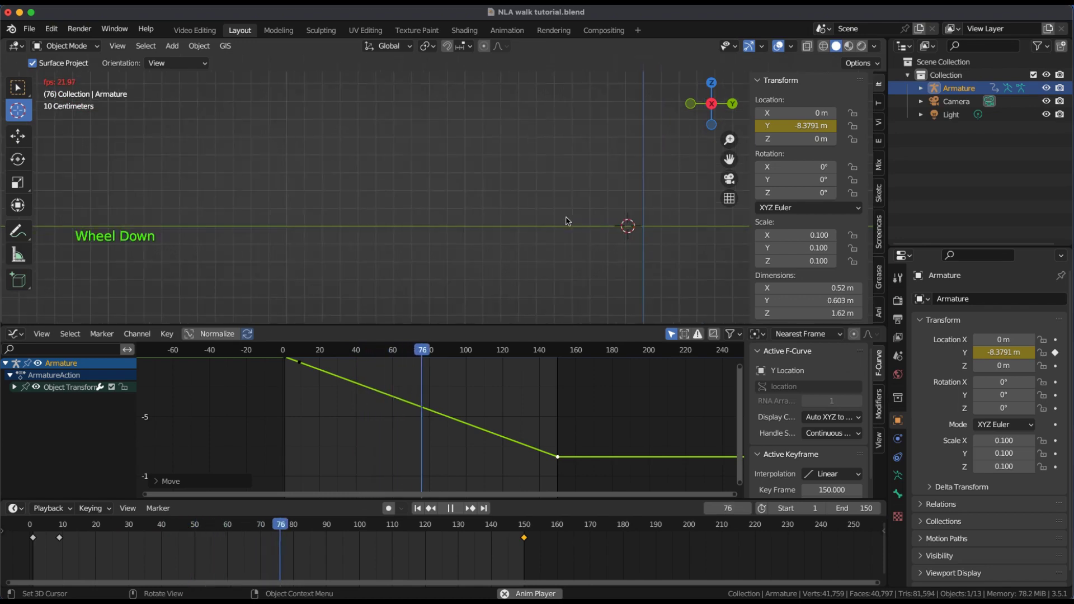
{"action": "middle_click_drag", "start_coordinate": [561, 221], "coordinate": [635, 230], "text": "shift"}
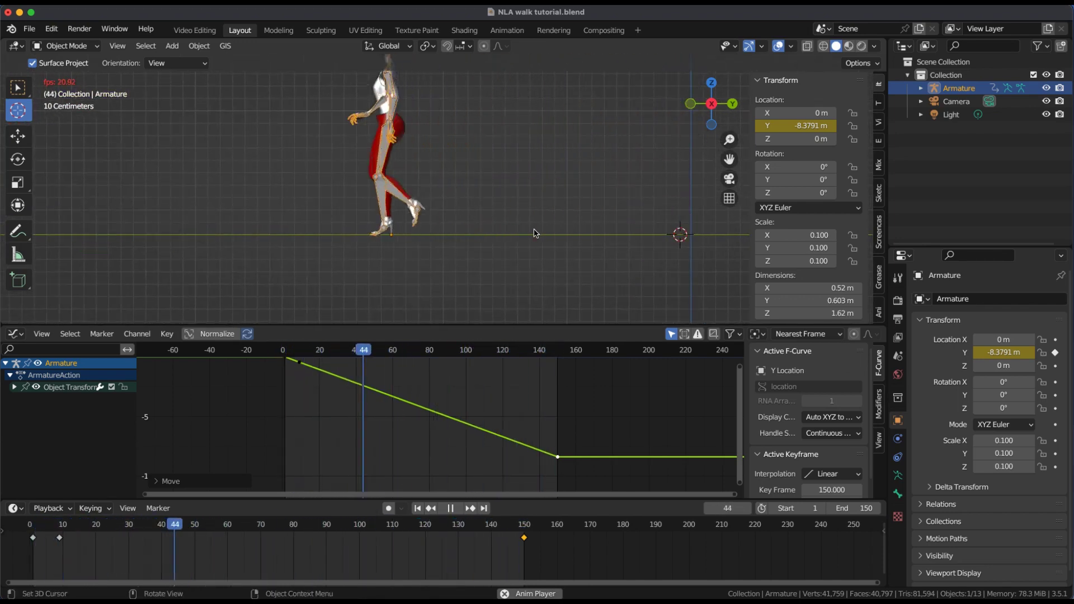
{"action": "scroll", "coordinate": [534, 234], "scroll_direction": "down", "scroll_amount": 2}
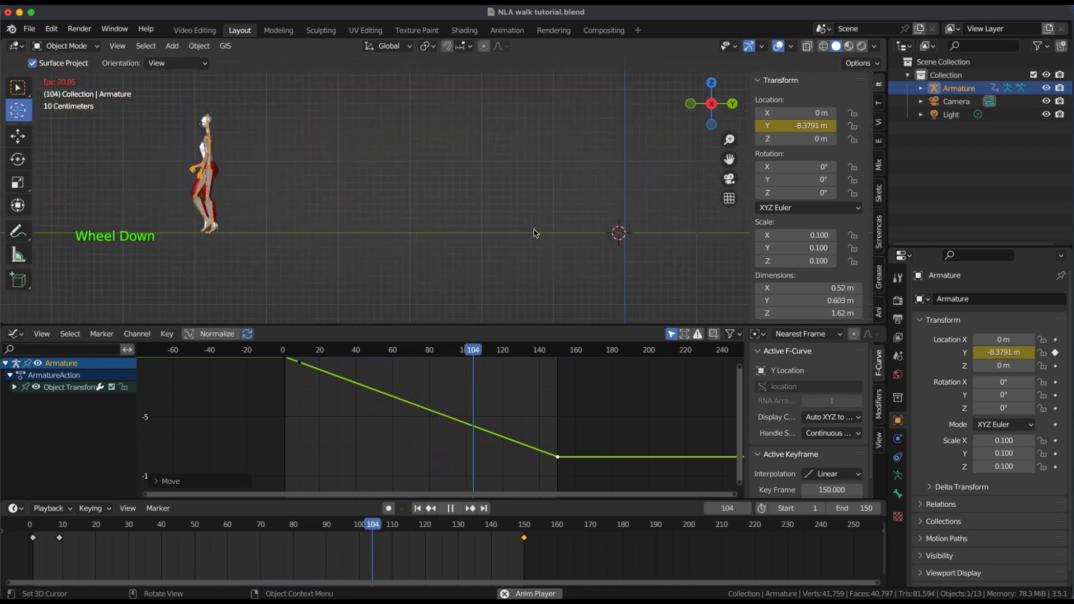